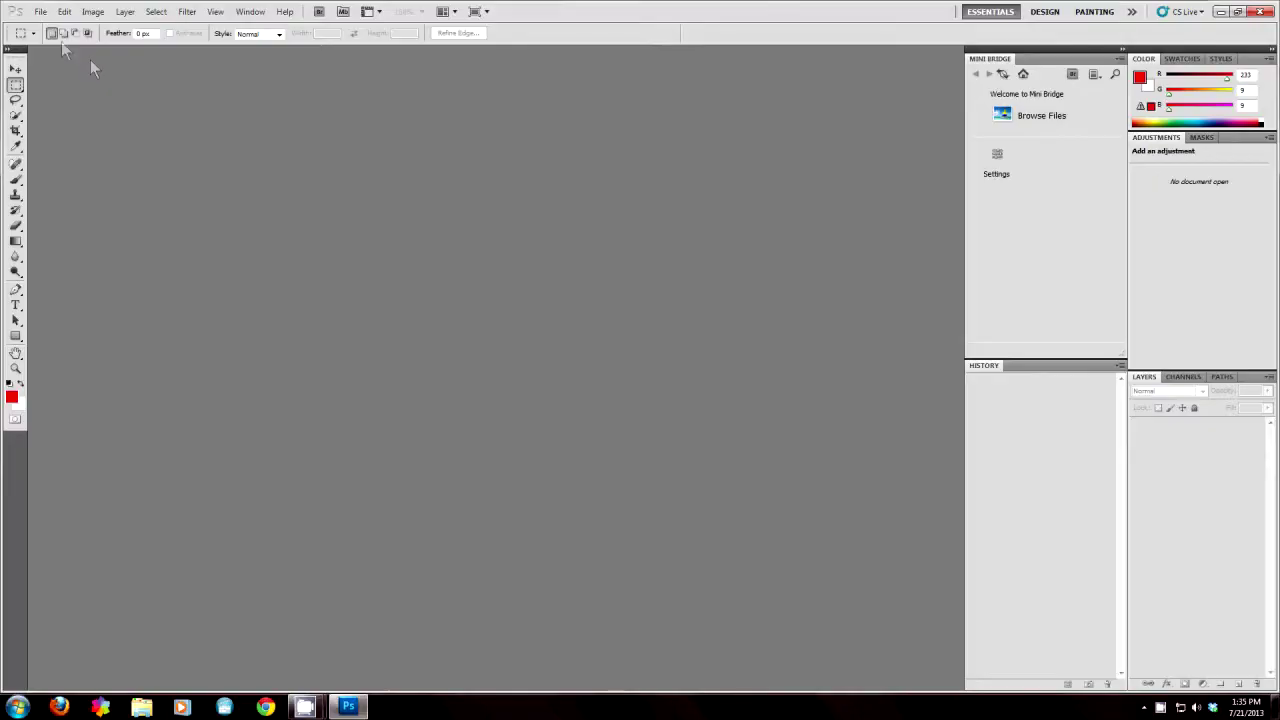
Step: Create a new 'Episode 131 Promo' document: 9×11 in, 72 ppi, RGB 16-bit, transparent background
click(41, 12)
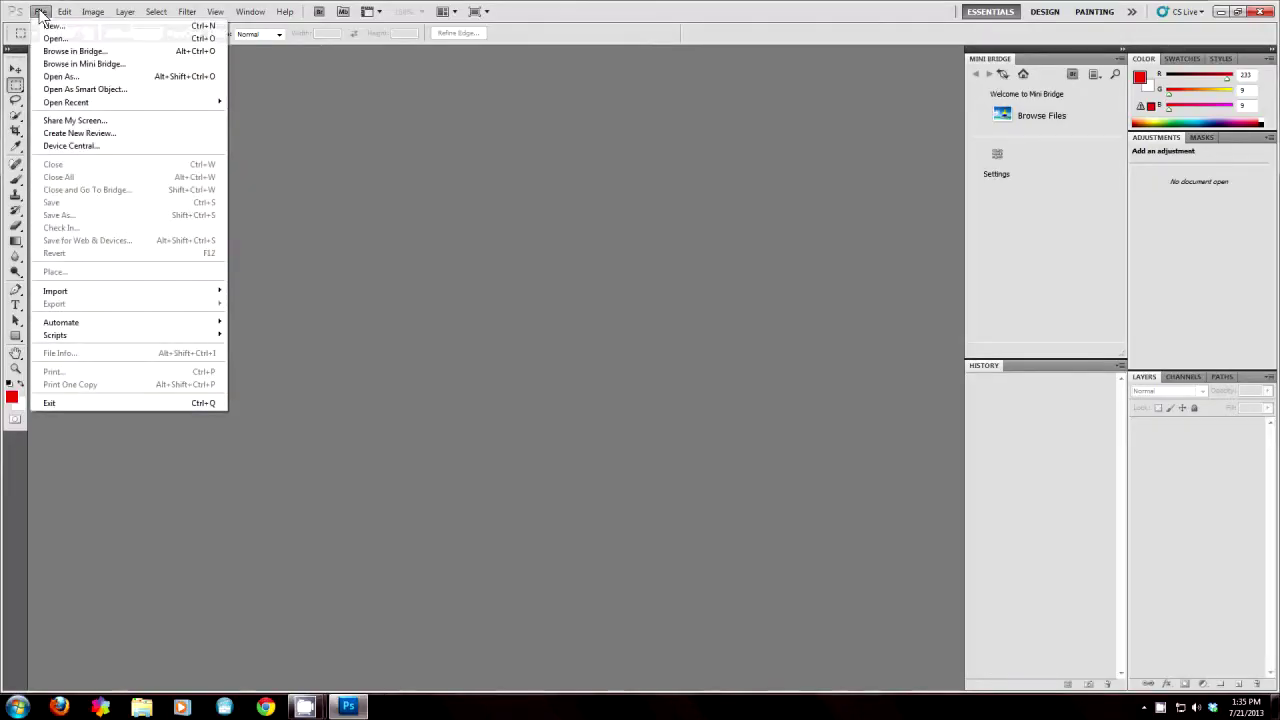
click(48, 25)
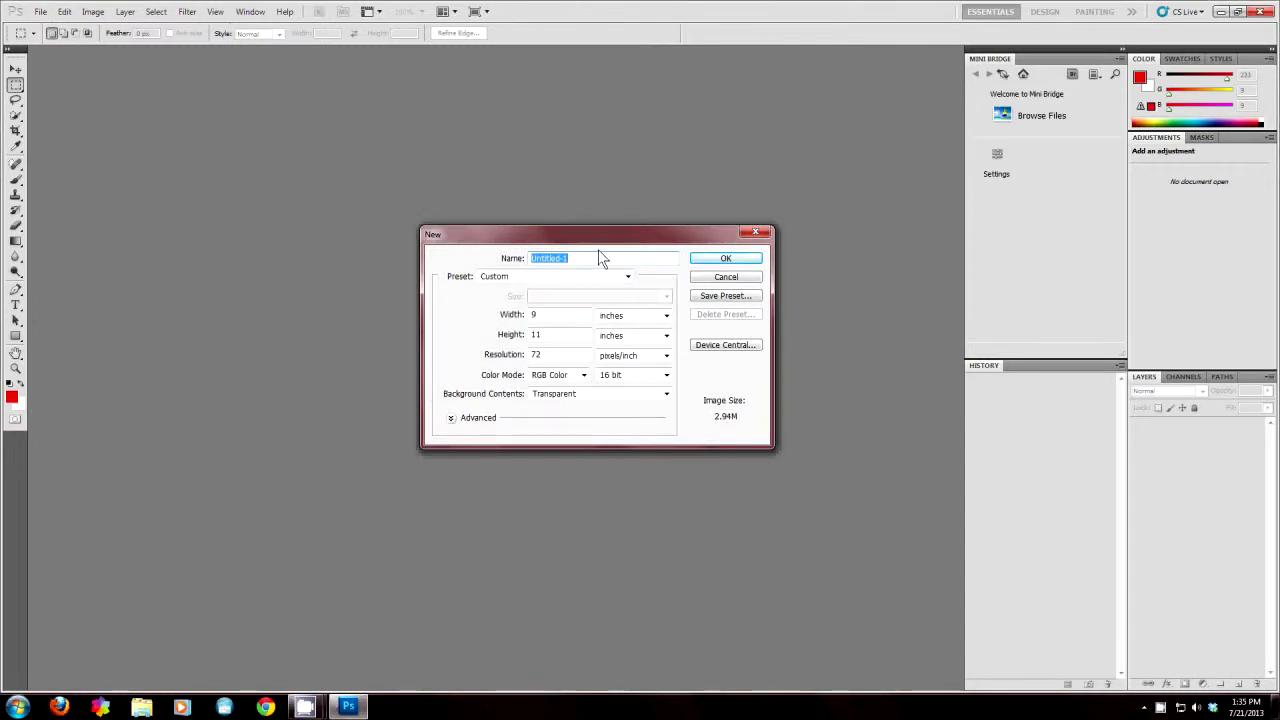
text(Episode 131 Promo)
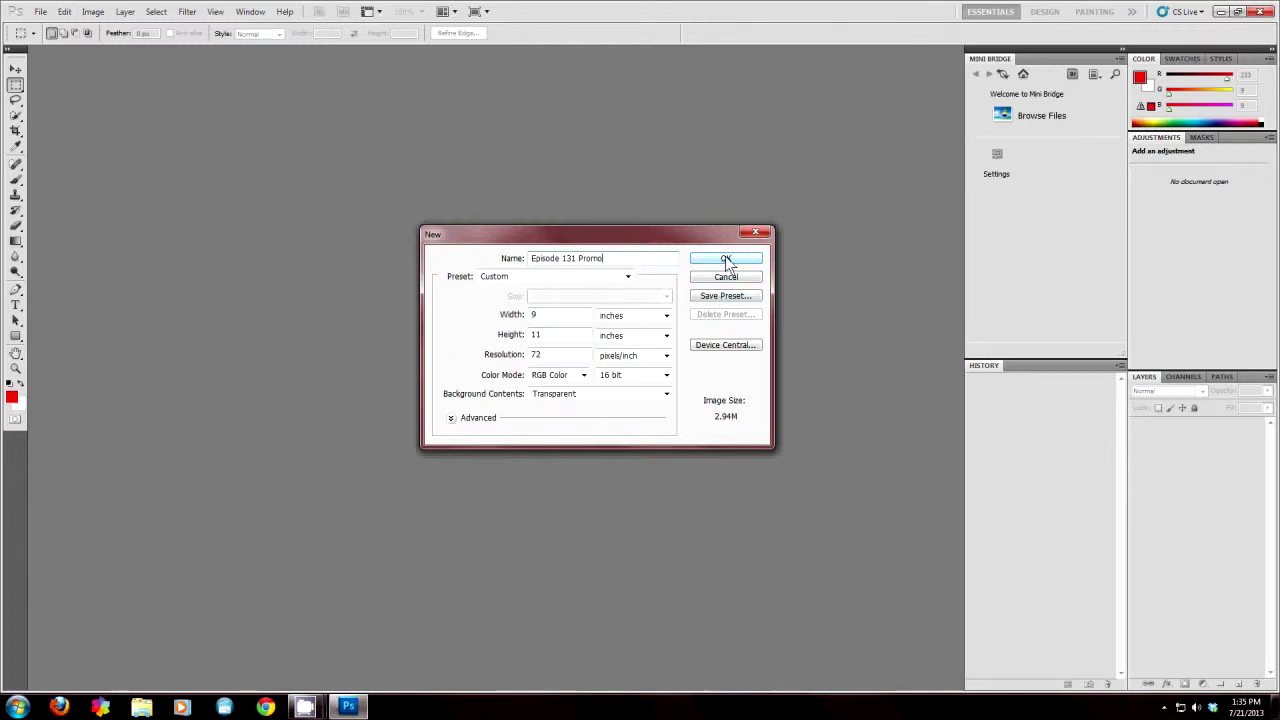
click(666, 394)
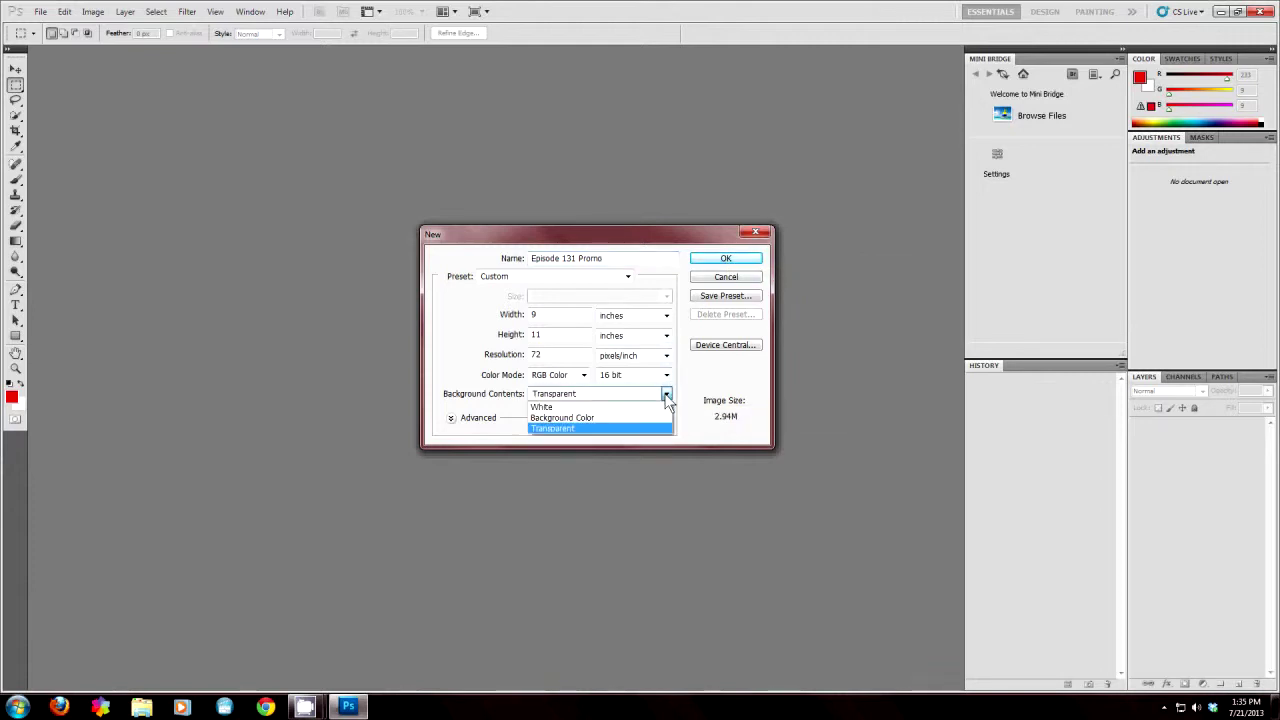
click(667, 396)
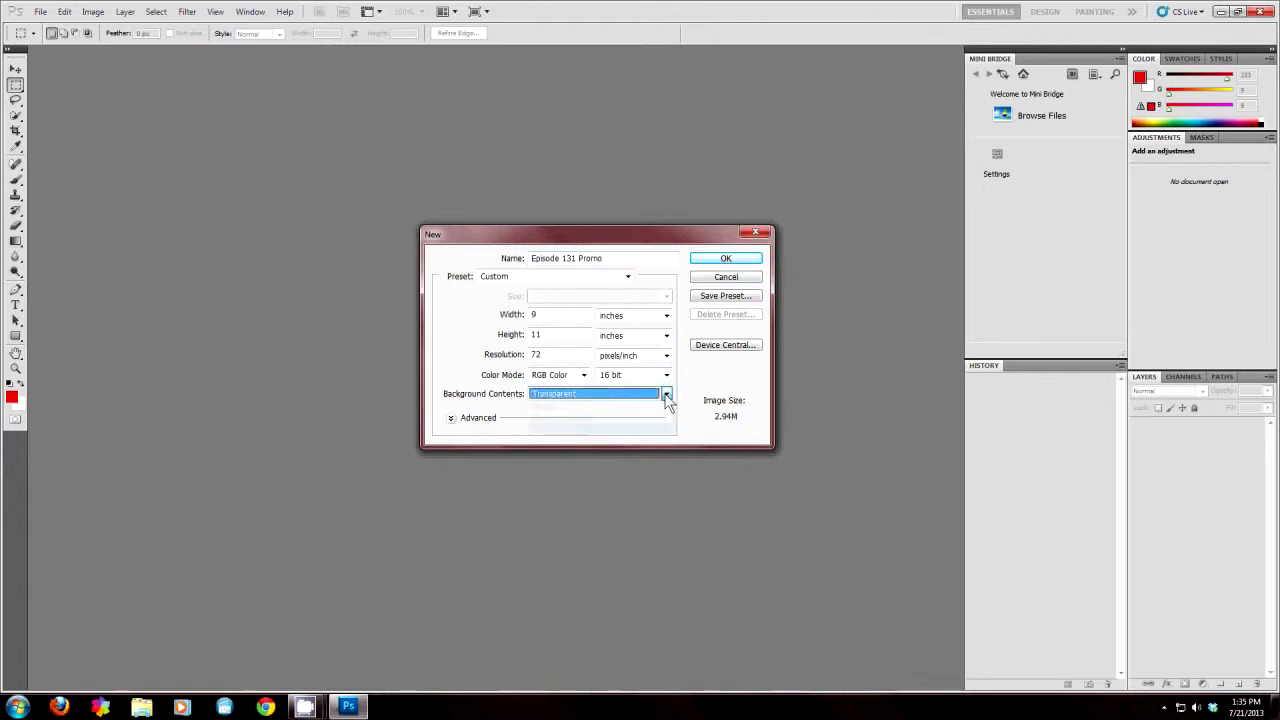
click(731, 261)
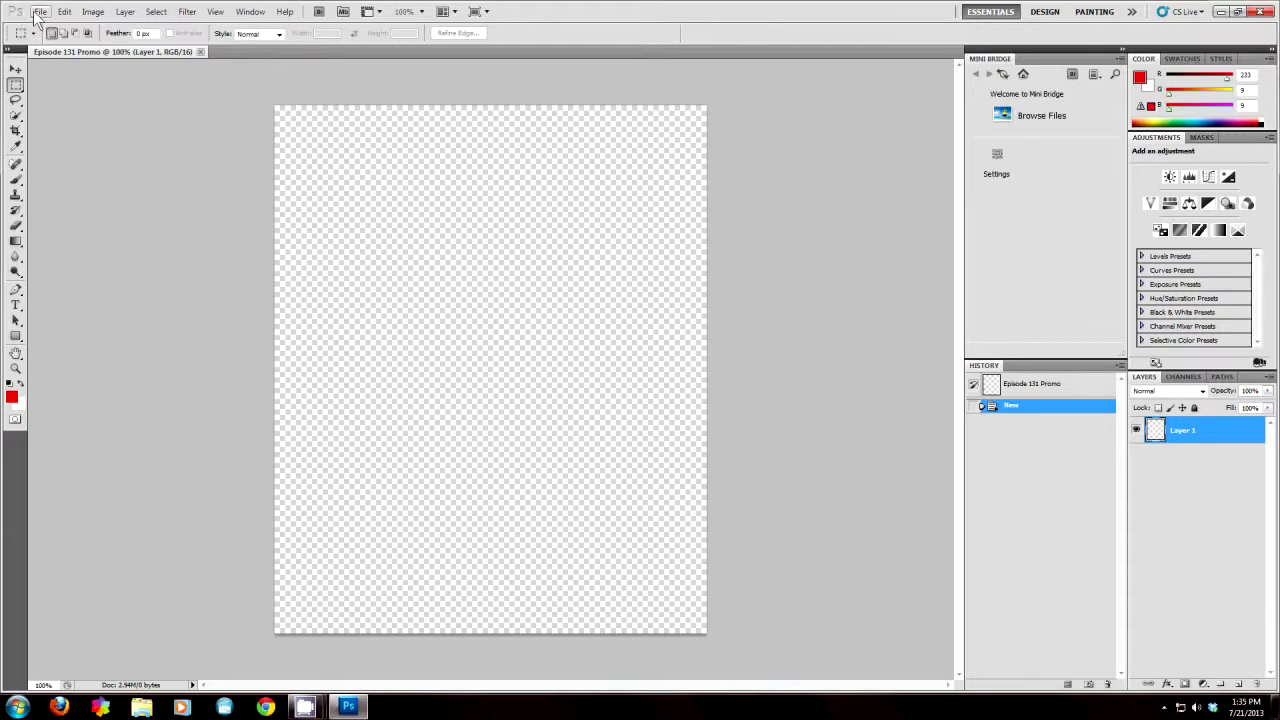
Step: In the Open dialog, browse to CHRIS KALT > Episode 131 > Ep131 Music and show Large Icons
click(39, 11)
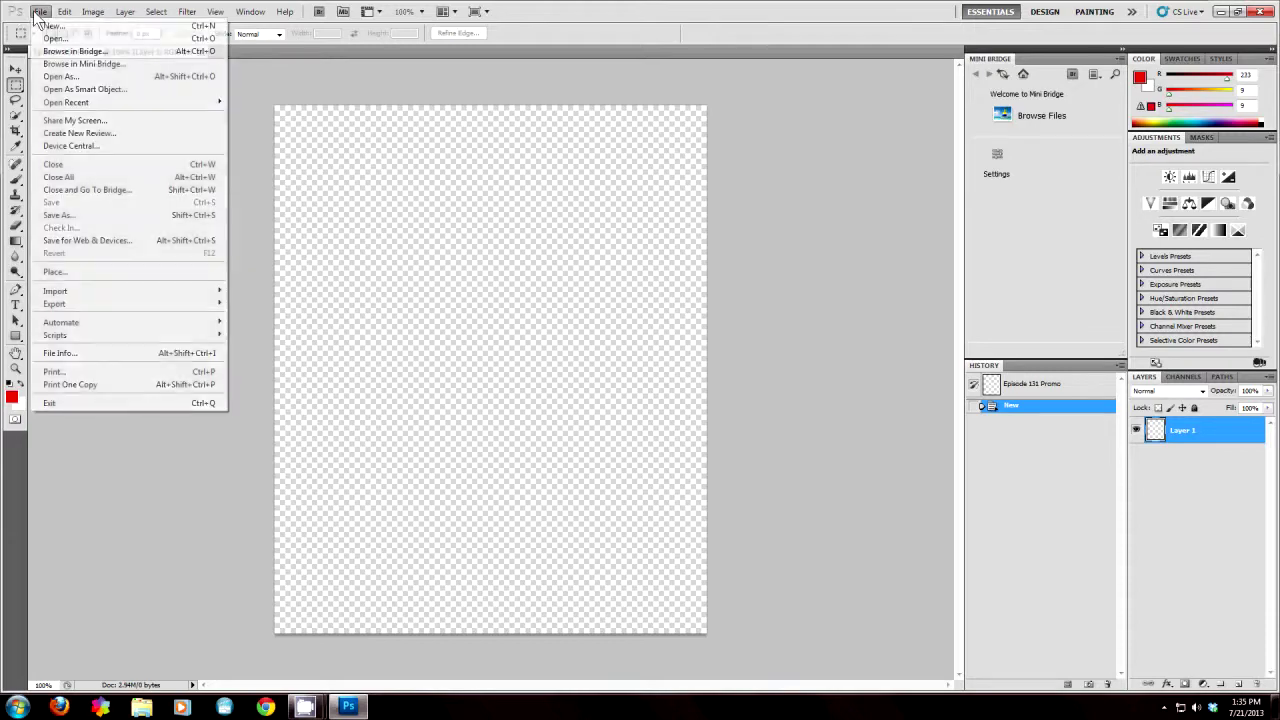
click(50, 44)
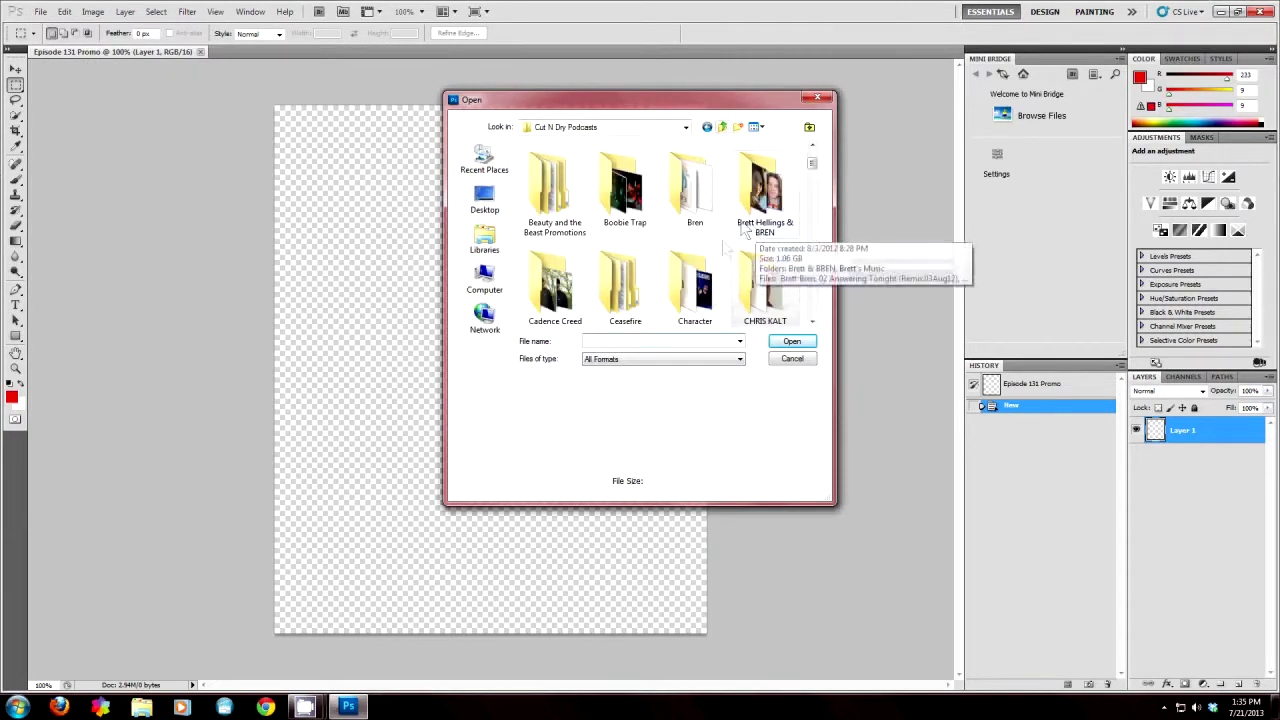
double_click(765, 285)
scroll(813, 205, down, 5)
double_click(555, 275)
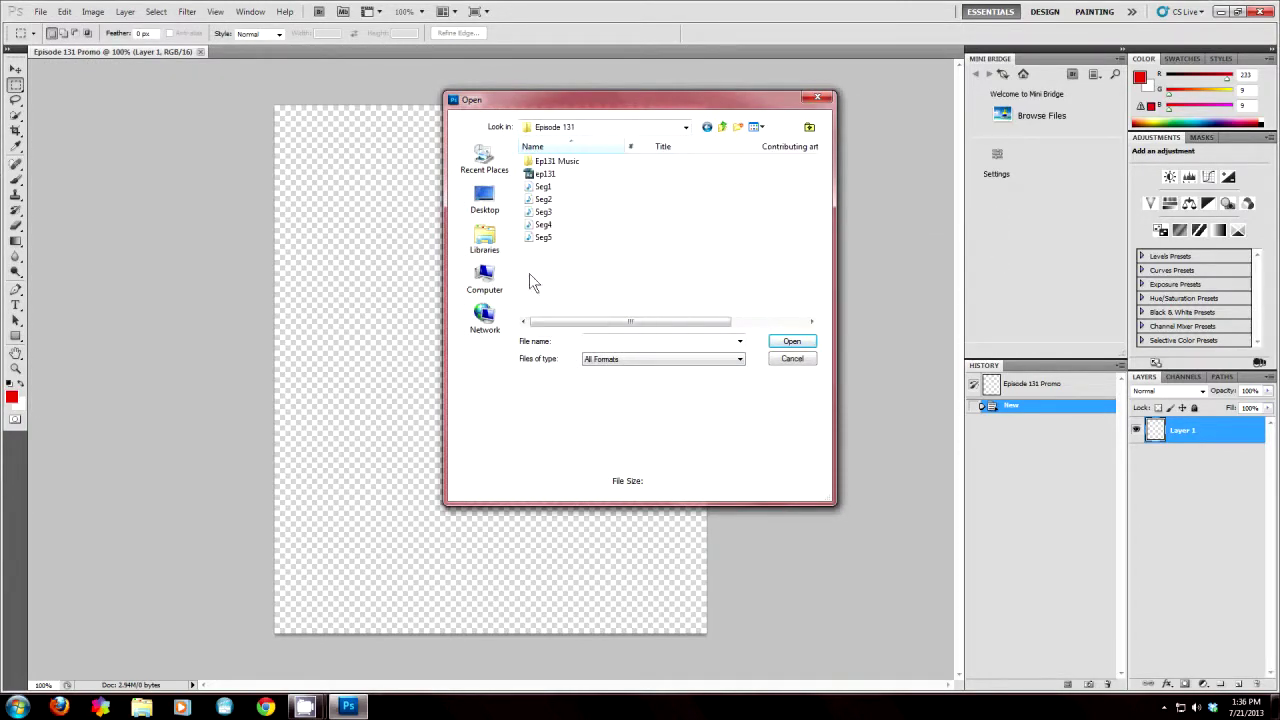
double_click(545, 173)
click(757, 127)
click(779, 157)
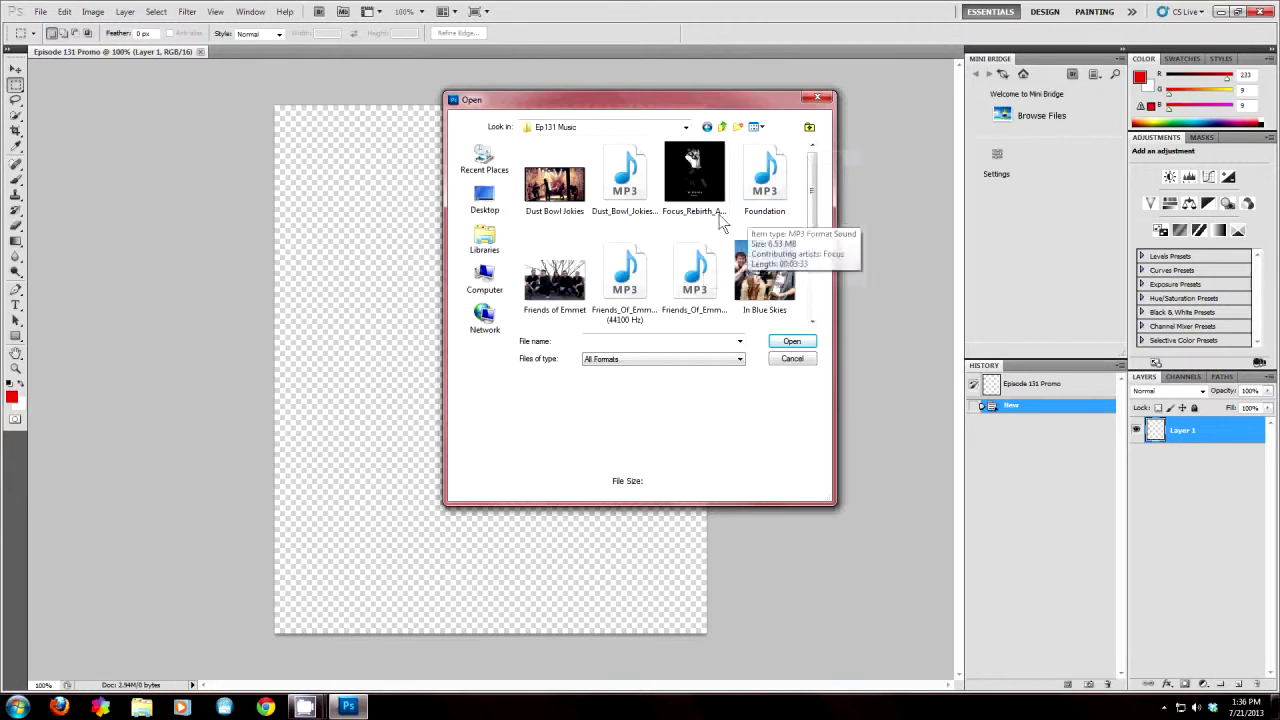
Step: Open Dust Bowl Jokies, Focus_Rebirth, Friends of Emmet, In Blue Skies, Johnsonville City Nights, Milan Adam and Semi
click(555, 180)
ctrl+click(555, 272)
ctrl+click(765, 272)
ctrl+click(692, 165)
scroll(703, 262, down, 3)
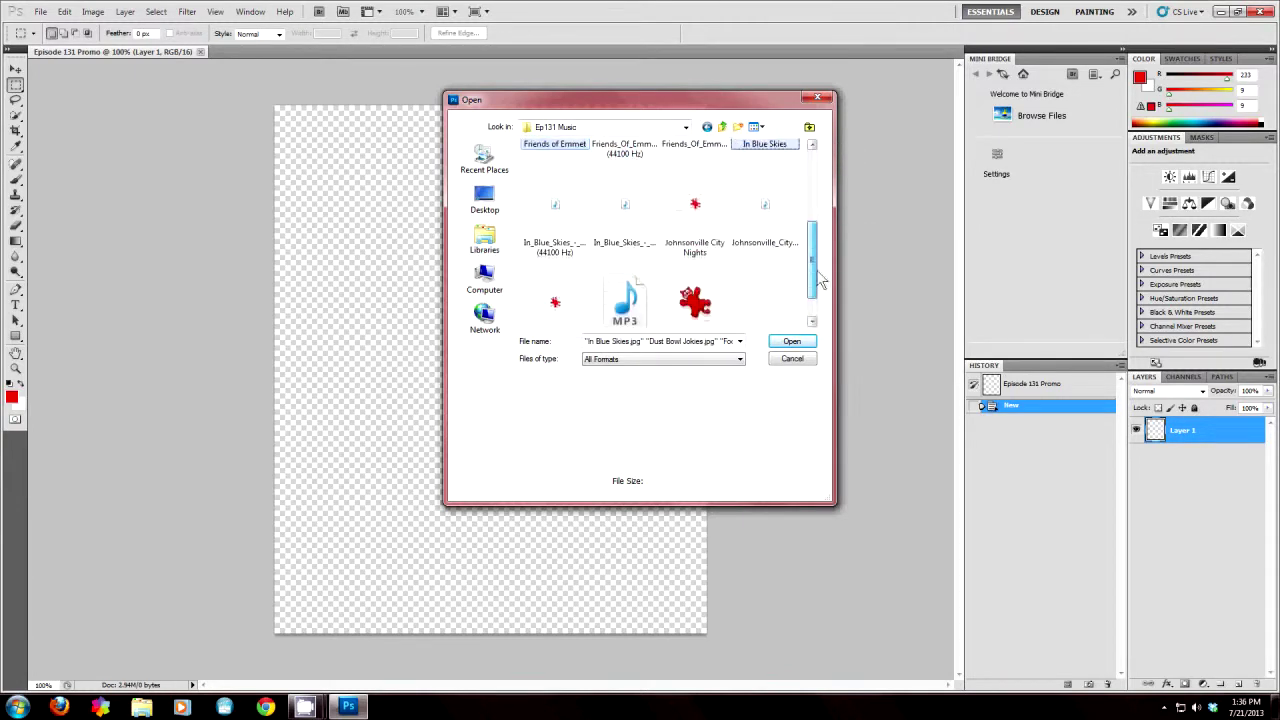
ctrl+click(703, 262)
scroll(632, 313, down, 1)
ctrl+click(555, 278)
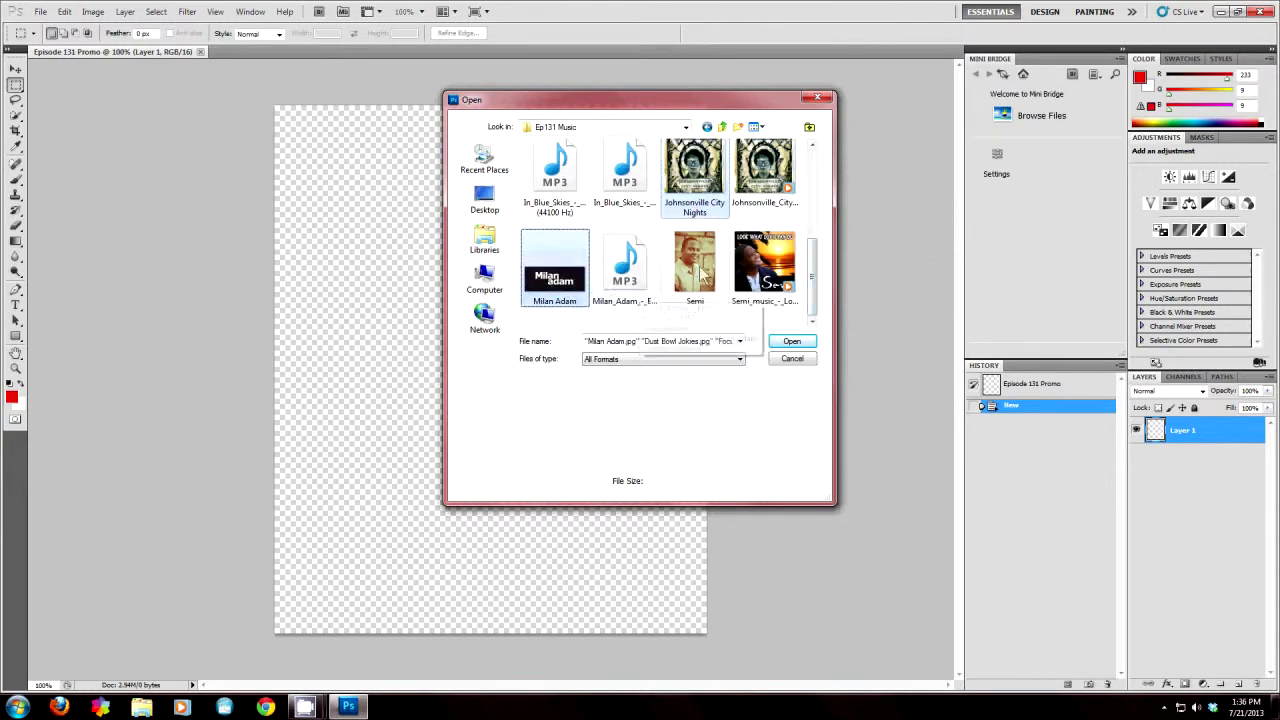
ctrl+click(695, 262)
click(792, 341)
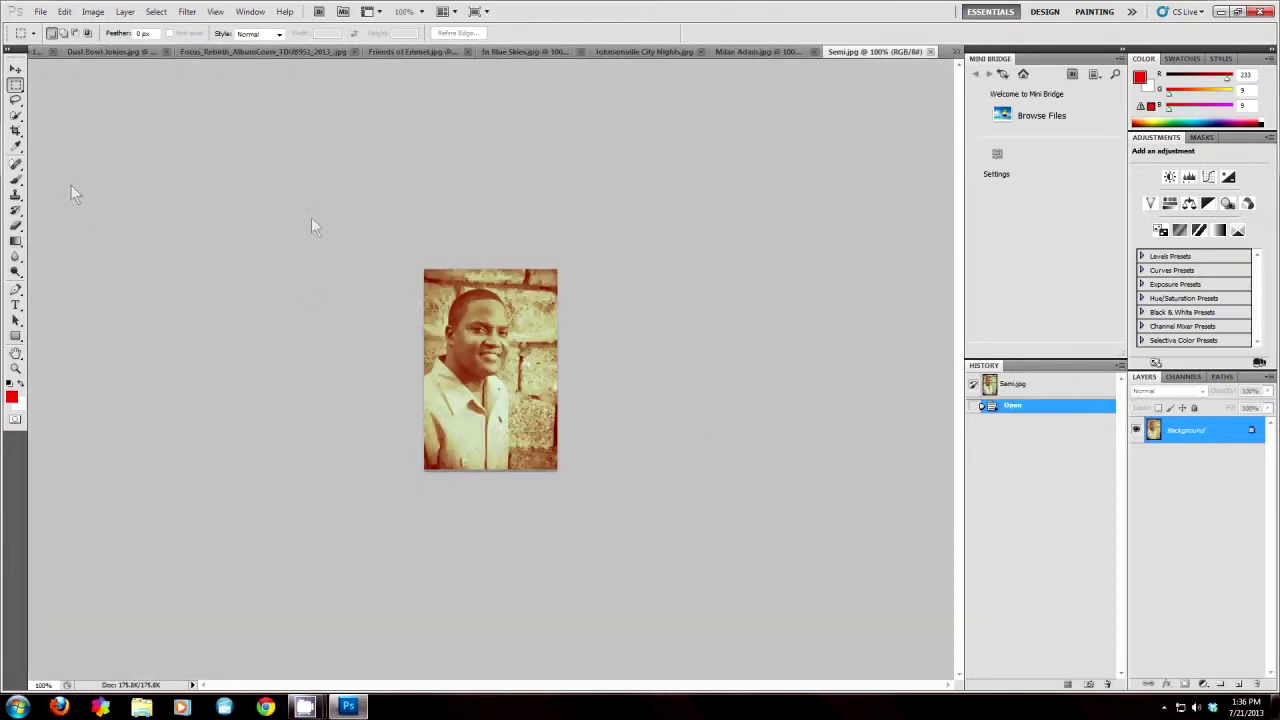
Step: Float the Dust Bowl Jokies window and drag its photo onto the Episode 131 Promo canvas as Layer 2
click(16, 69)
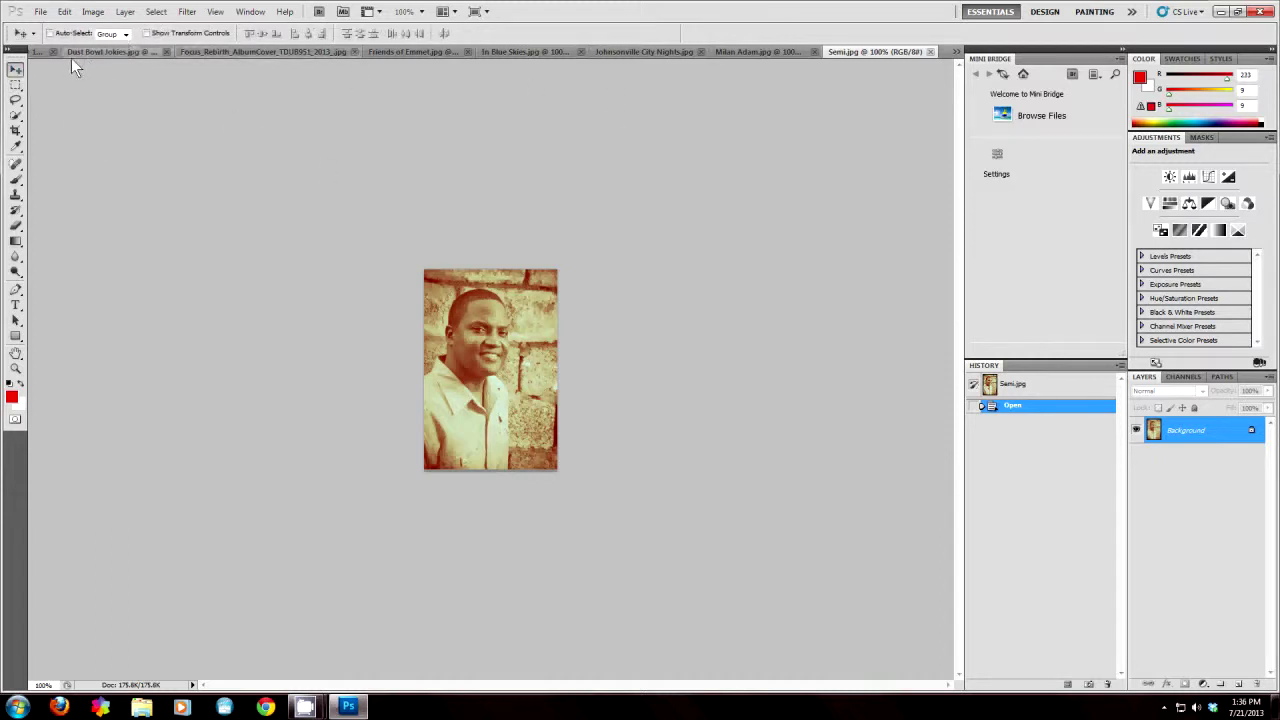
click(36, 51)
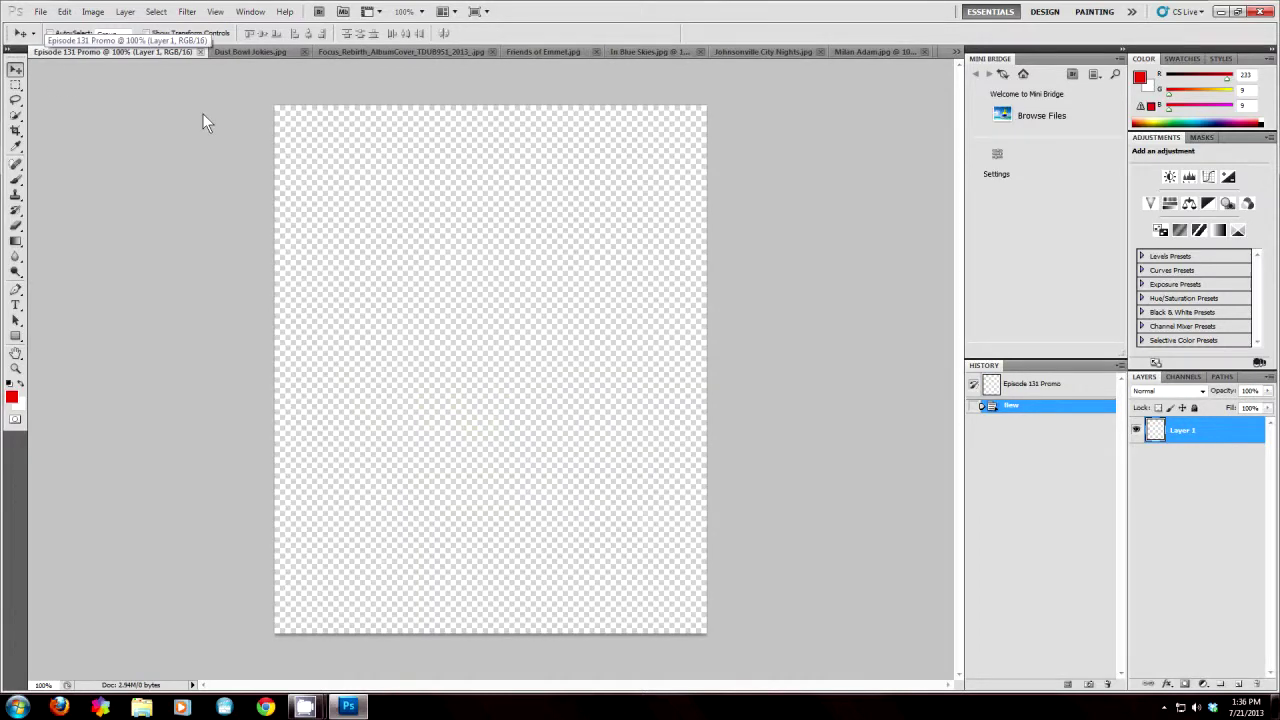
drag(243, 53, 168, 126)
drag(300, 110, 895, 86)
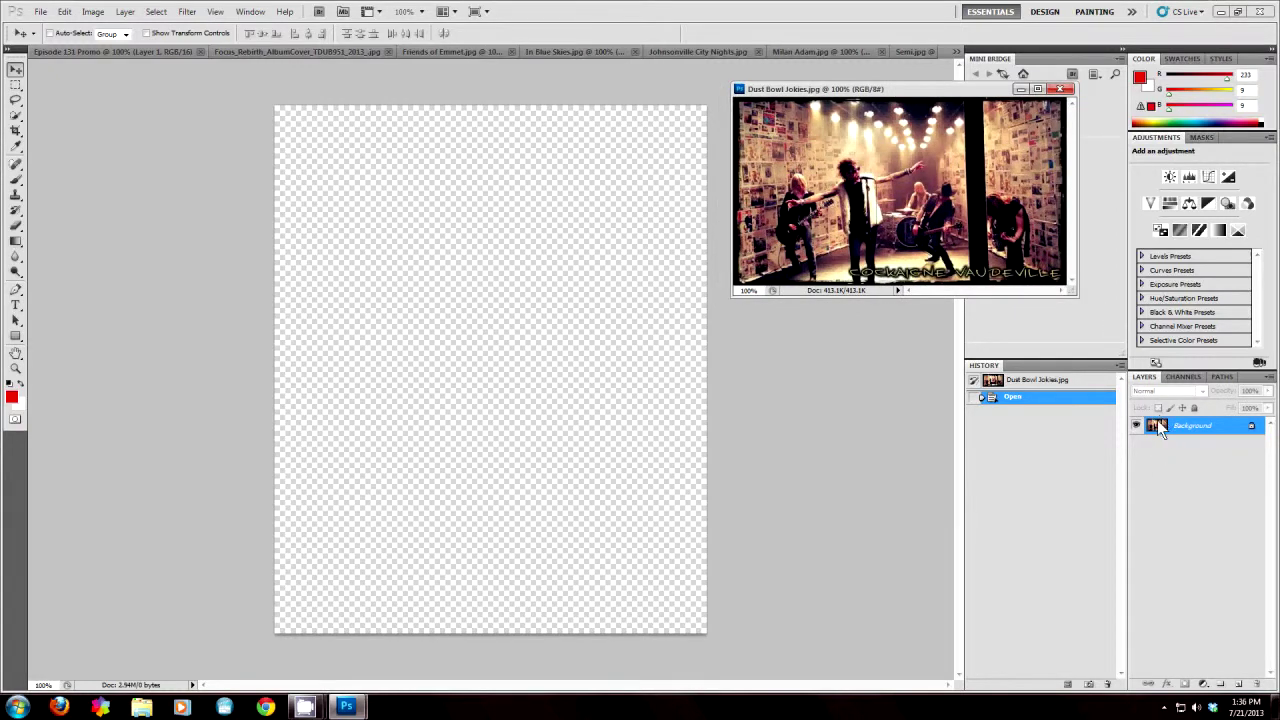
drag(1157, 420, 433, 258)
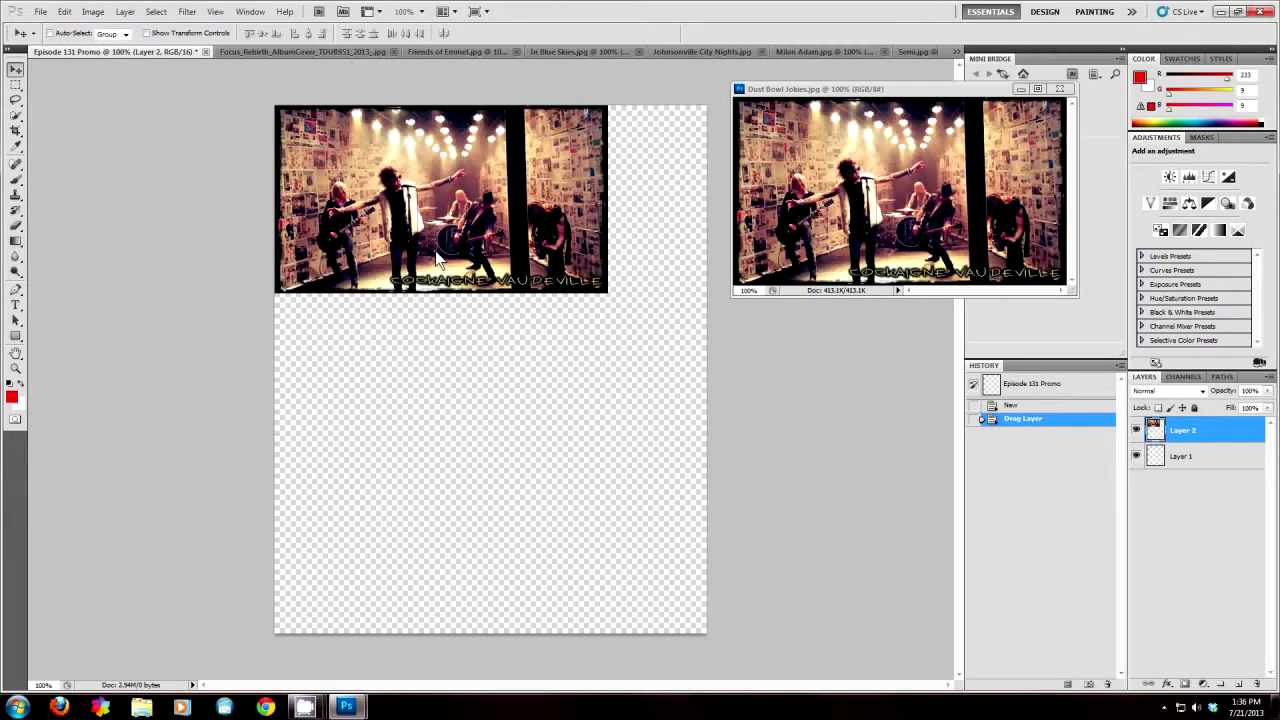
Step: Scale the Dust Bowl Jokies layer to about 61% × 68%, keeping it top-left, and commit
click(64, 12)
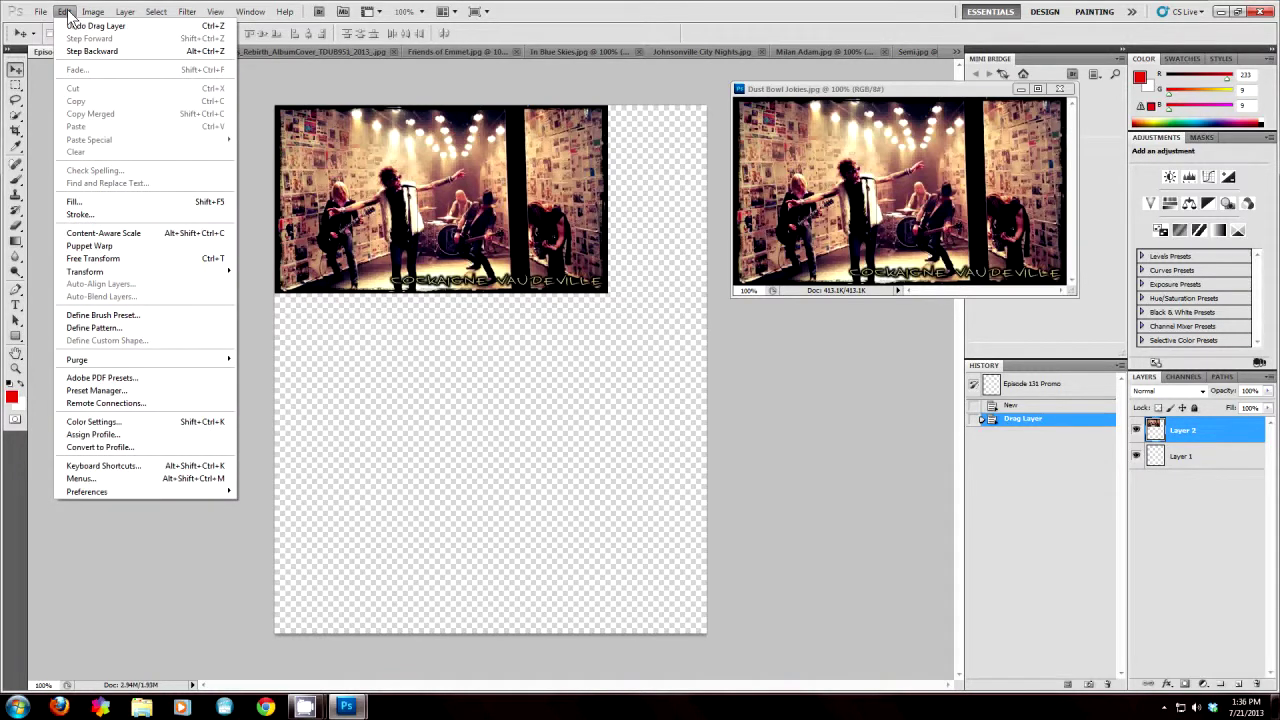
mouse_move(175, 270)
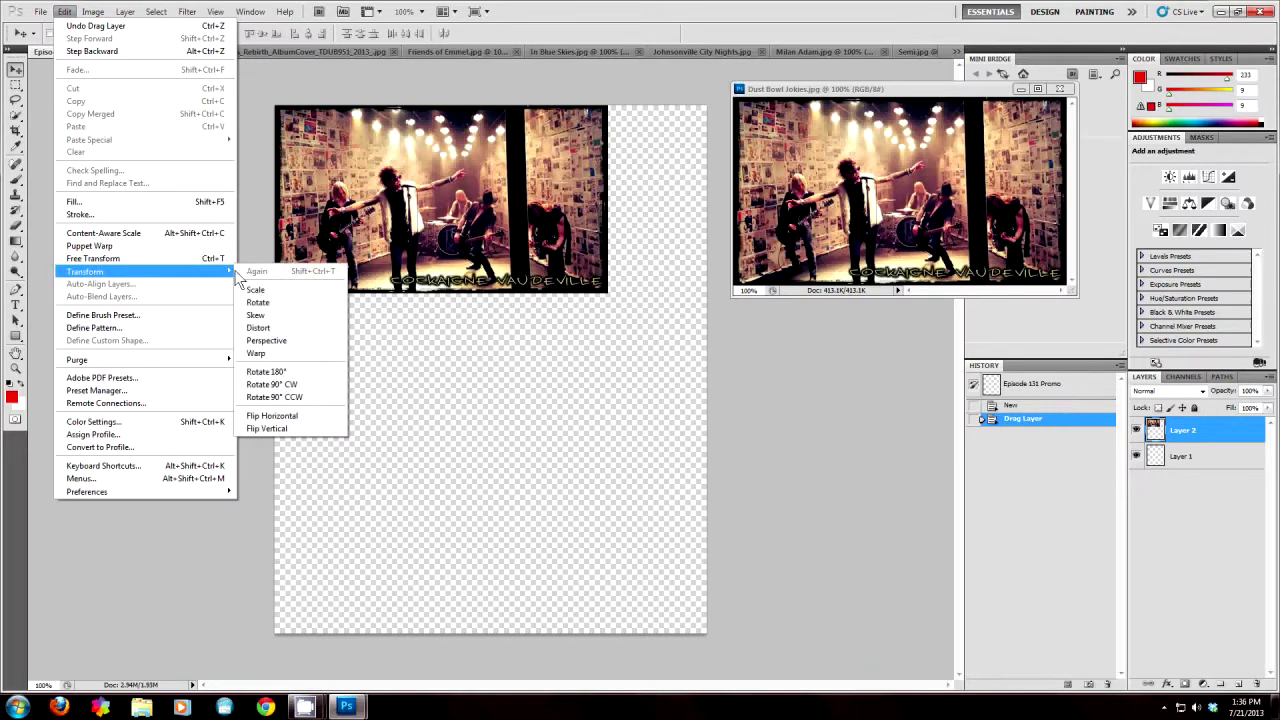
click(254, 290)
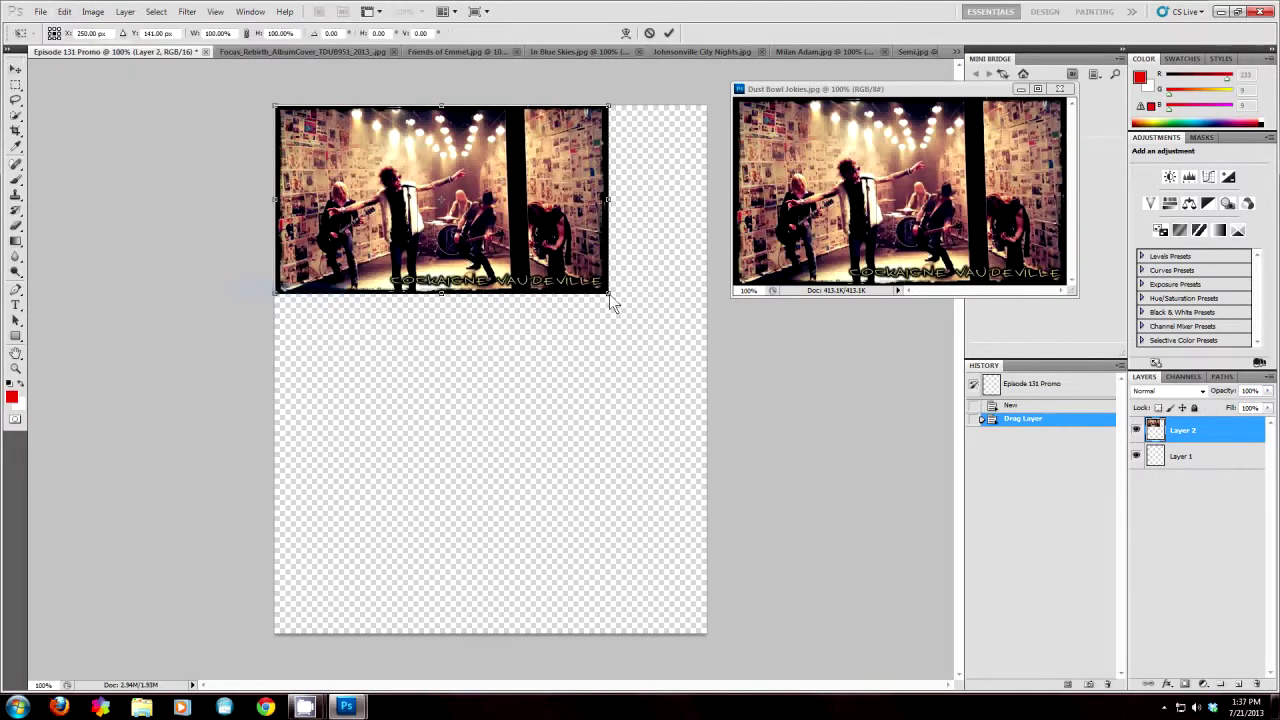
drag(609, 294, 479, 235)
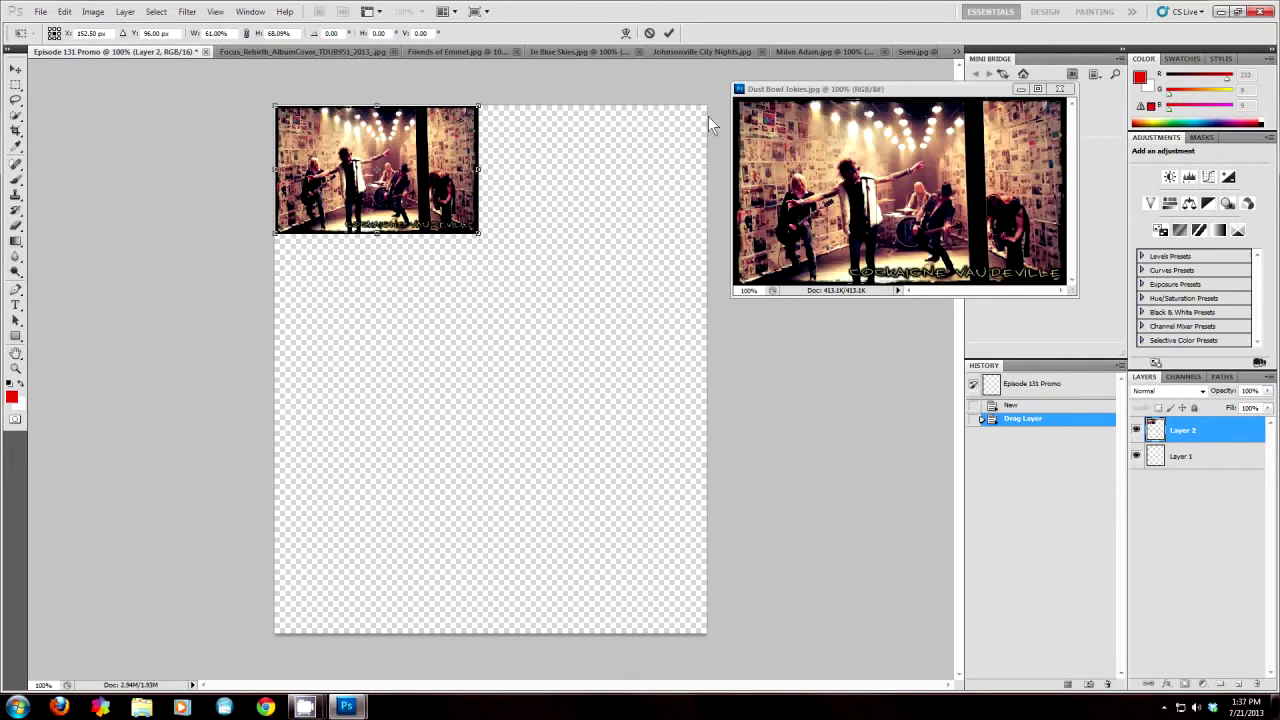
click(669, 33)
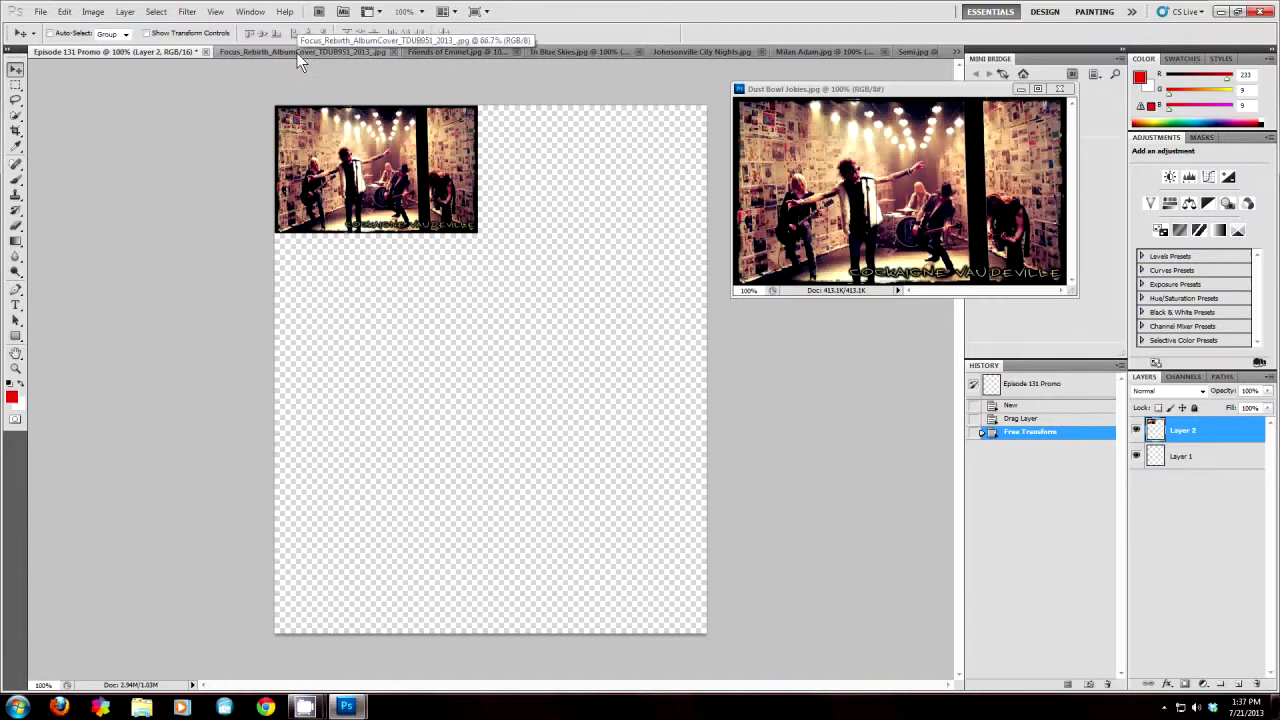
Step: Float the Focus_Rebirth image and copy its album cover onto the collage canvas
drag(296, 52, 761, 148)
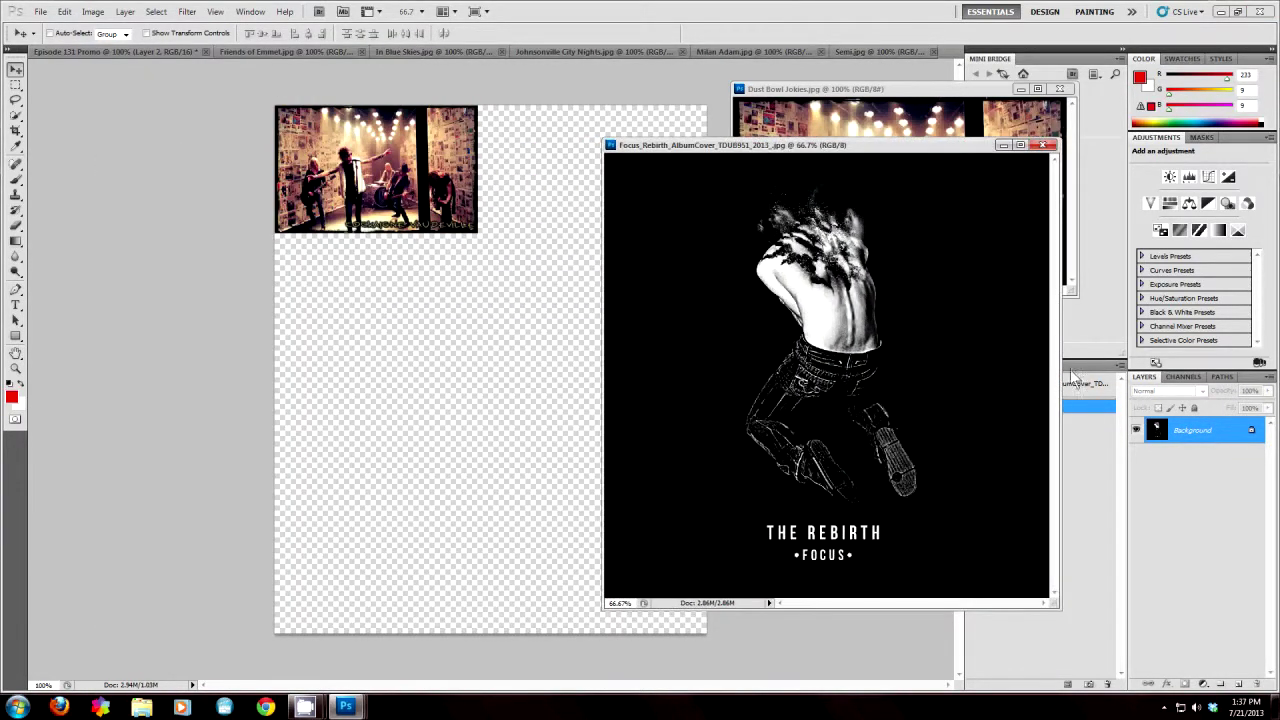
drag(1163, 425, 430, 428)
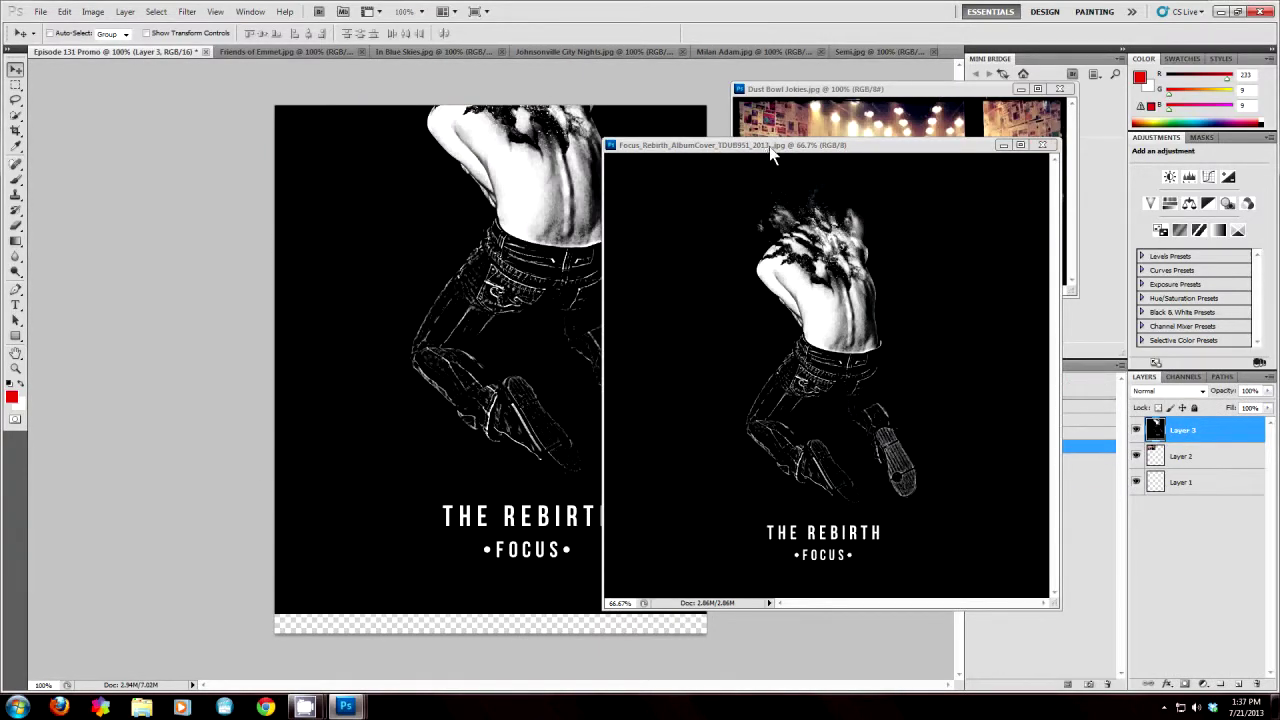
drag(769, 146, 881, 127)
Step: Scale the album cover to about 24% × 34%, place it mid-page below the concert photo, and commit
click(64, 12)
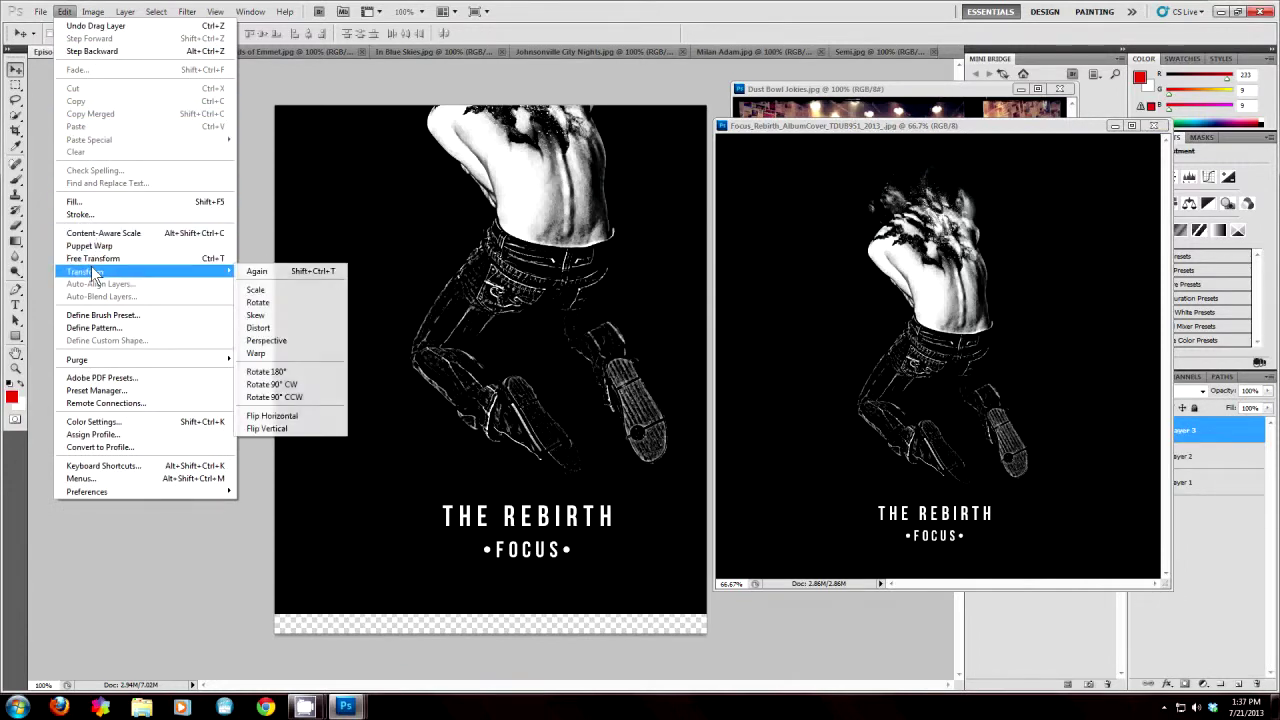
click(300, 283)
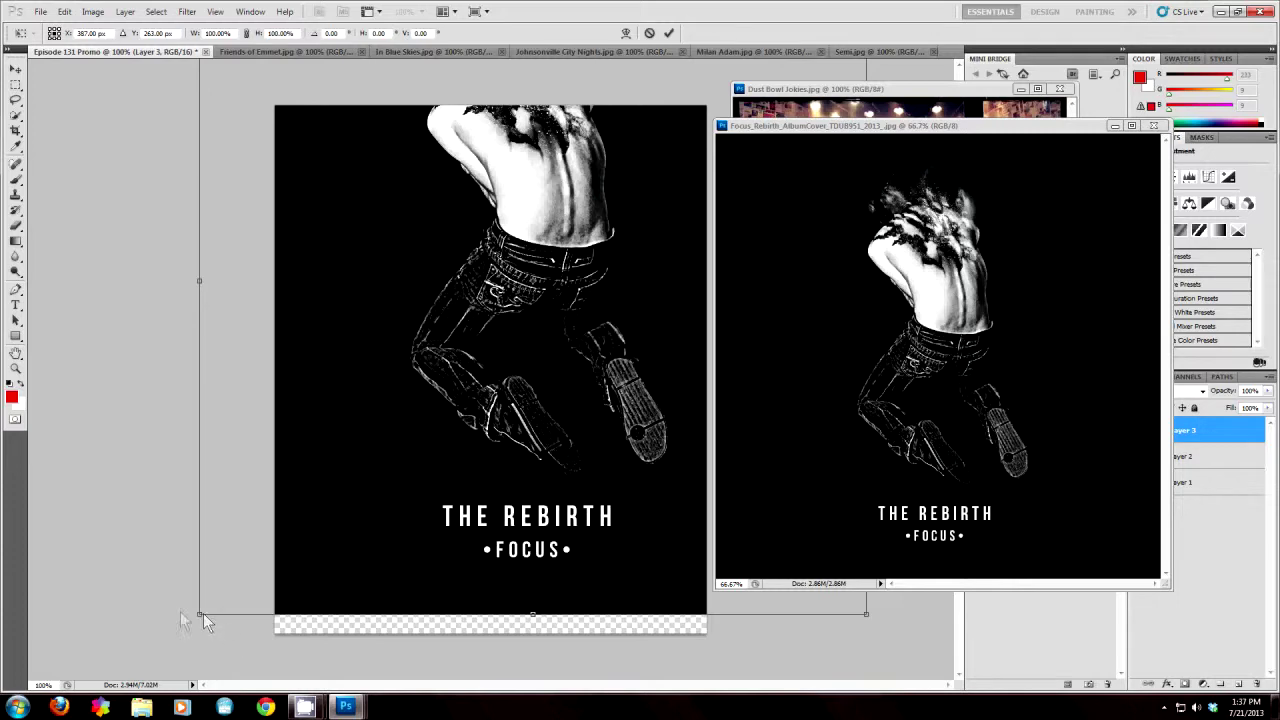
drag(201, 614, 559, 317)
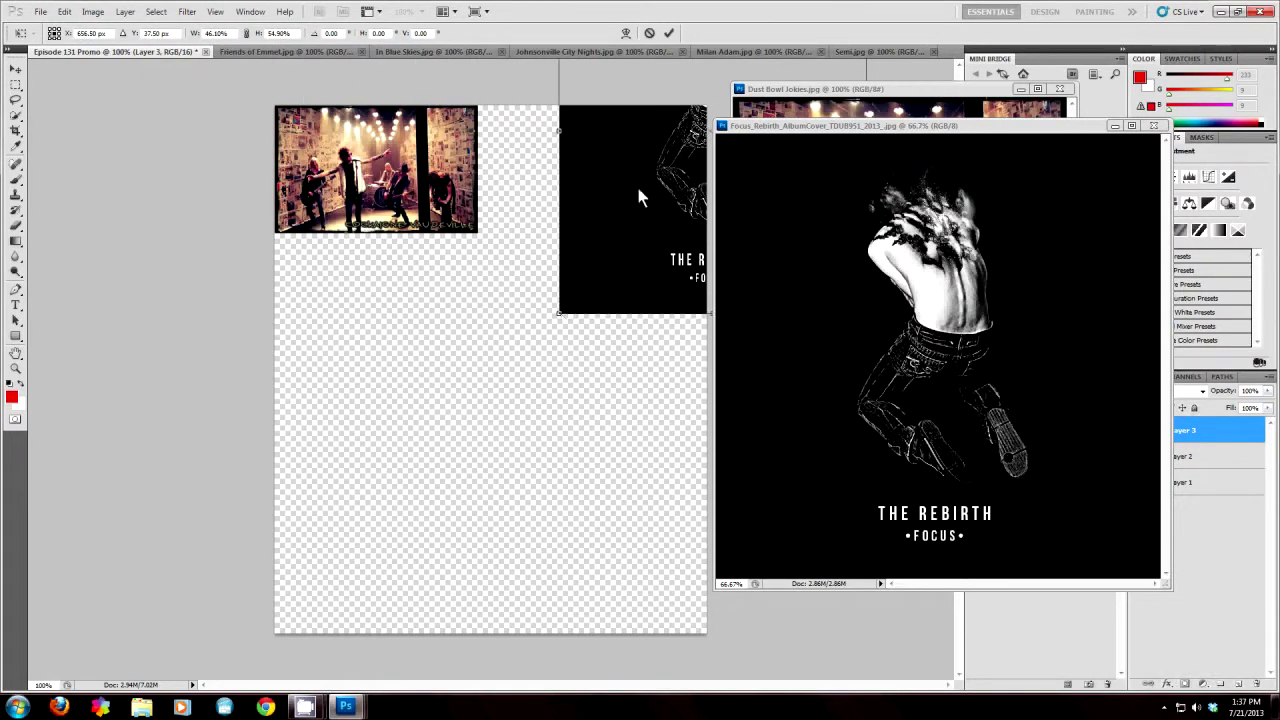
drag(636, 186, 337, 503)
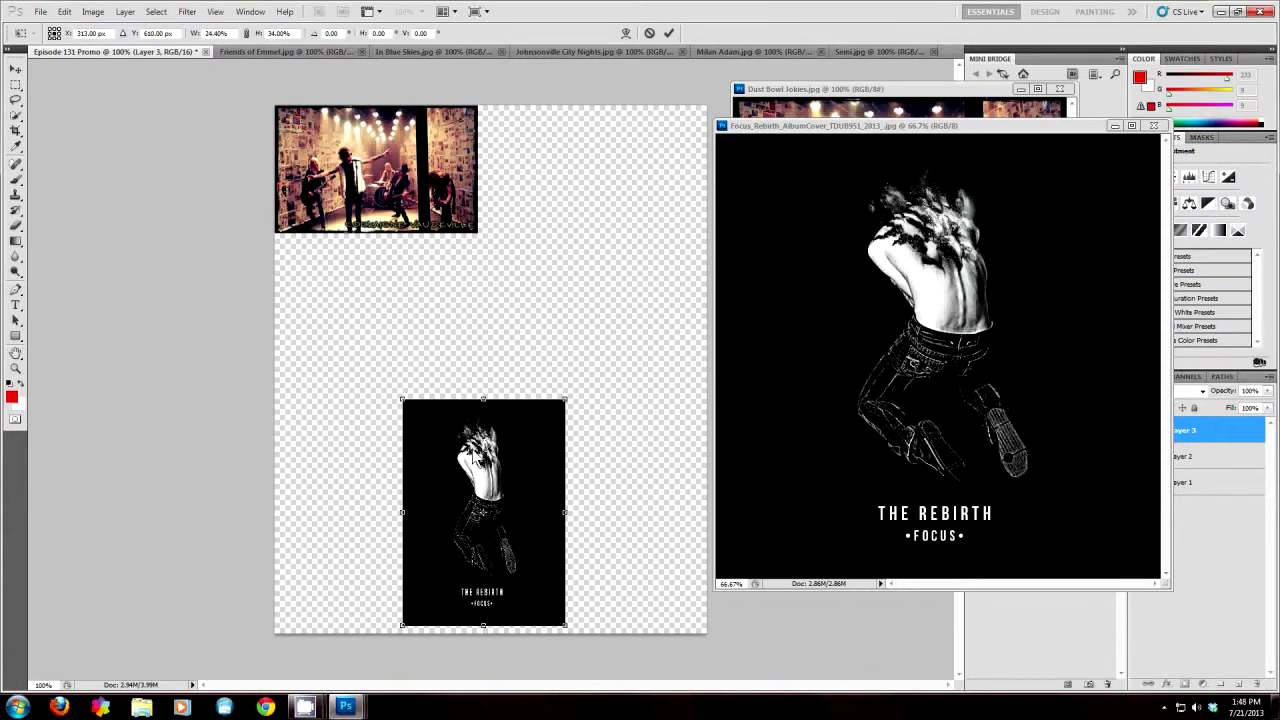
drag(478, 464, 491, 323)
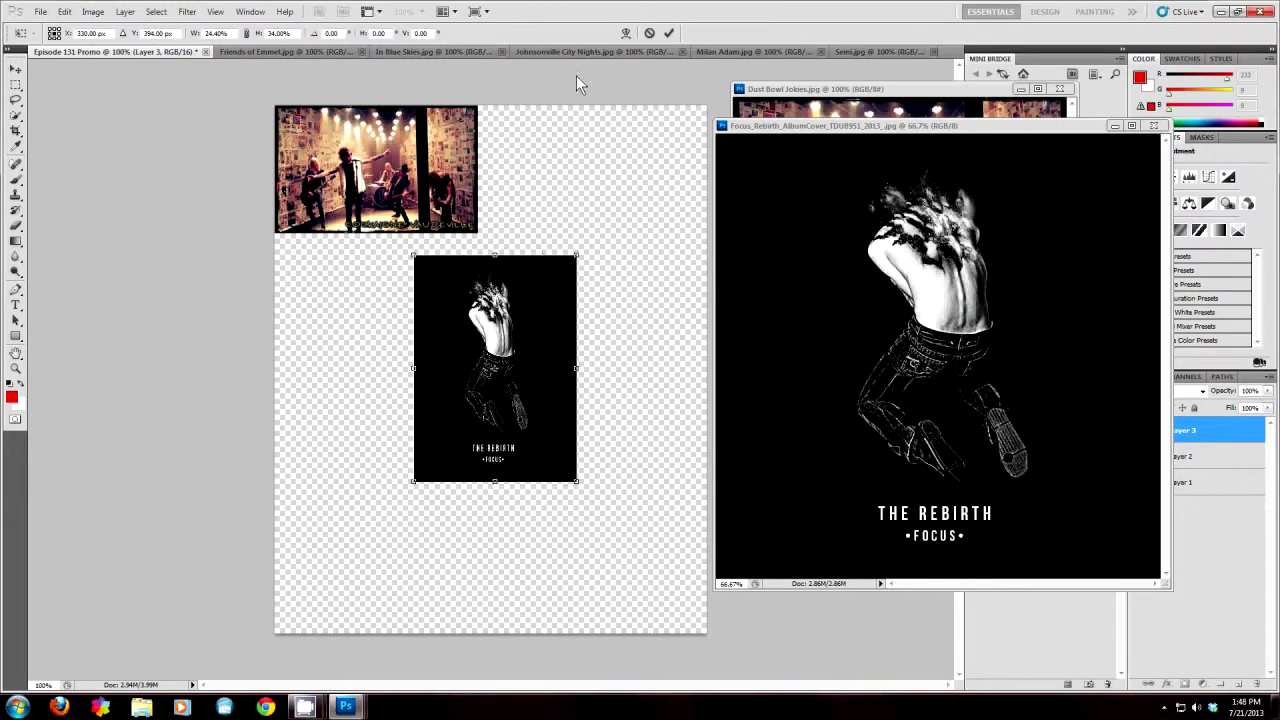
click(669, 33)
Step: Float the Friends of Emmet image and copy its photo into the collage
drag(290, 51, 963, 402)
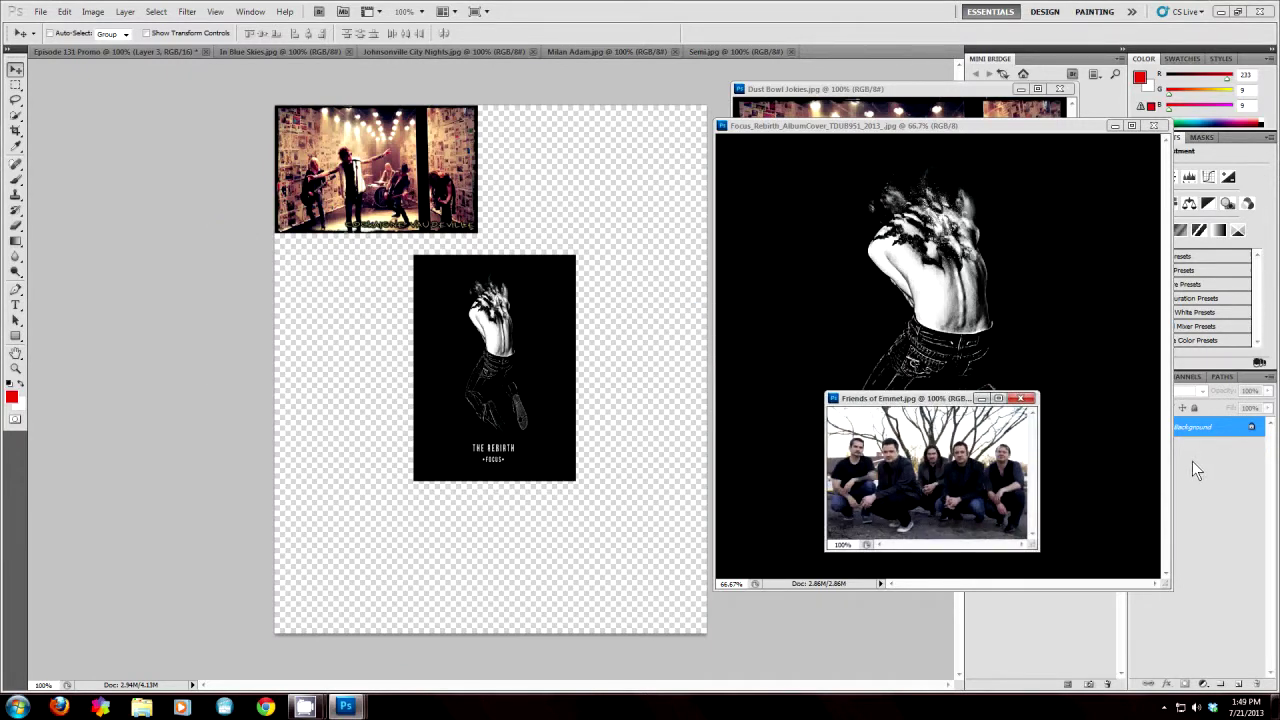
drag(922, 400, 904, 473)
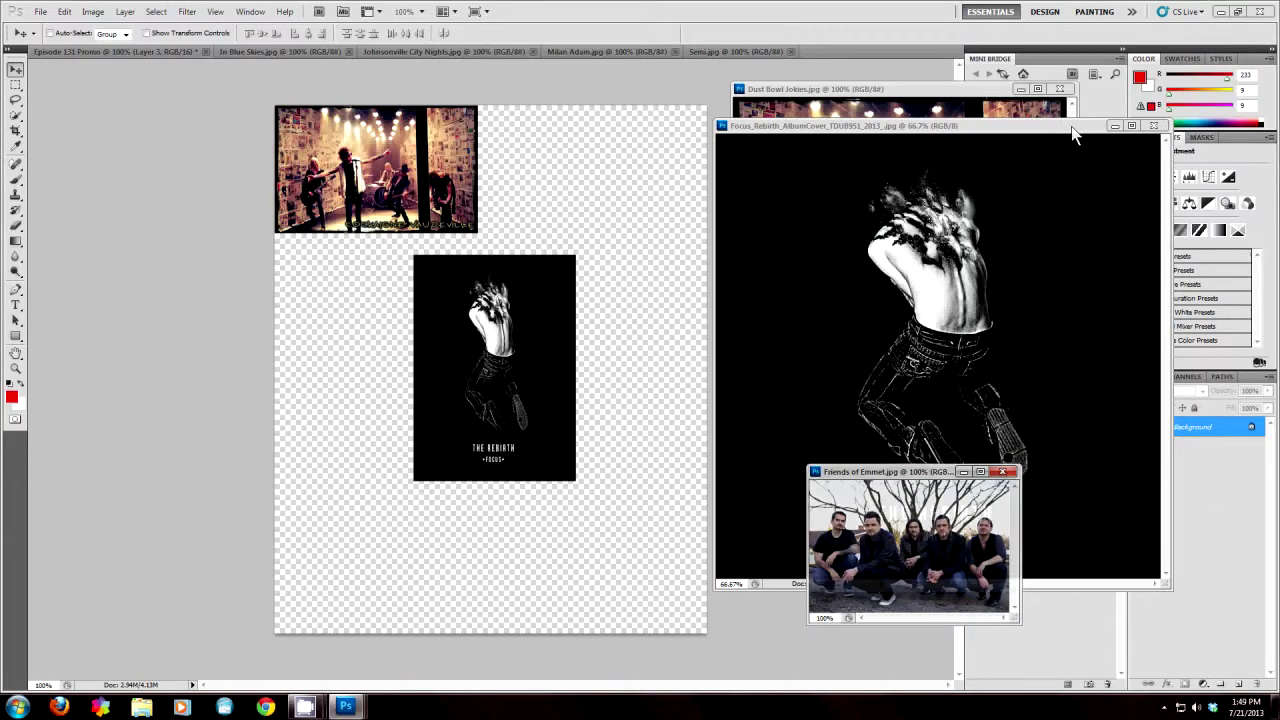
drag(1071, 126, 1031, 116)
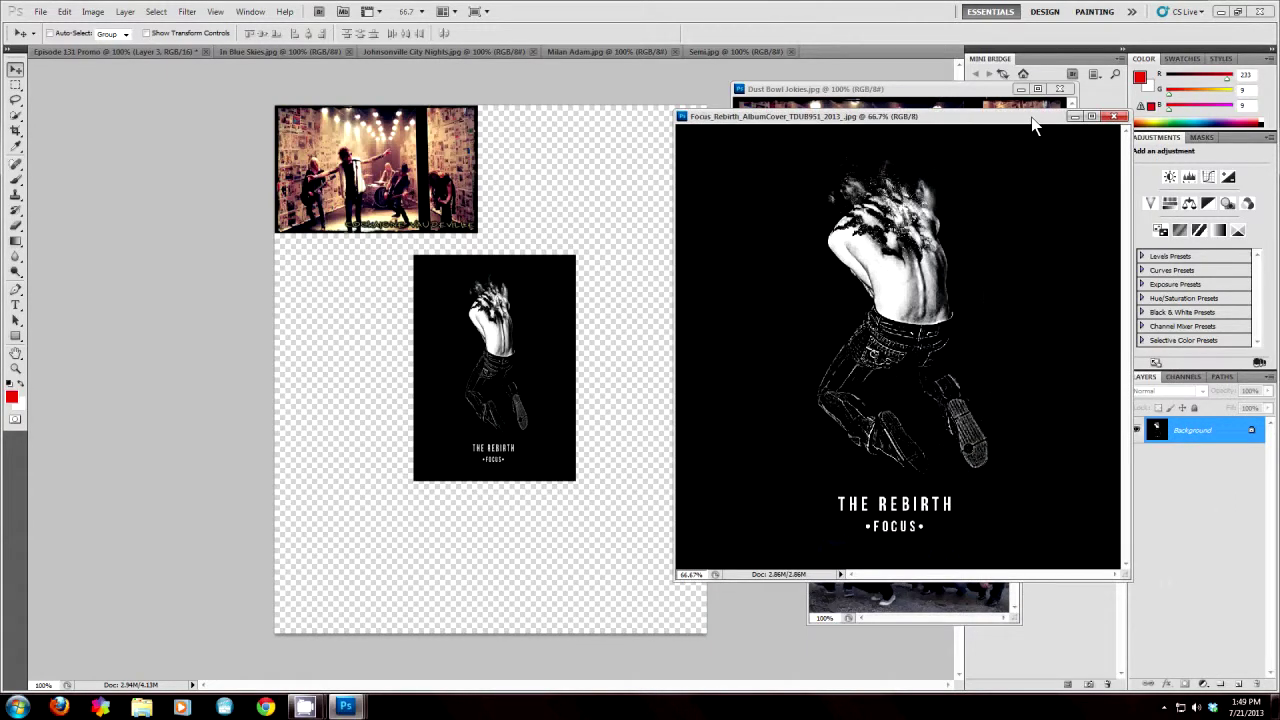
click(917, 599)
drag(1160, 428, 368, 565)
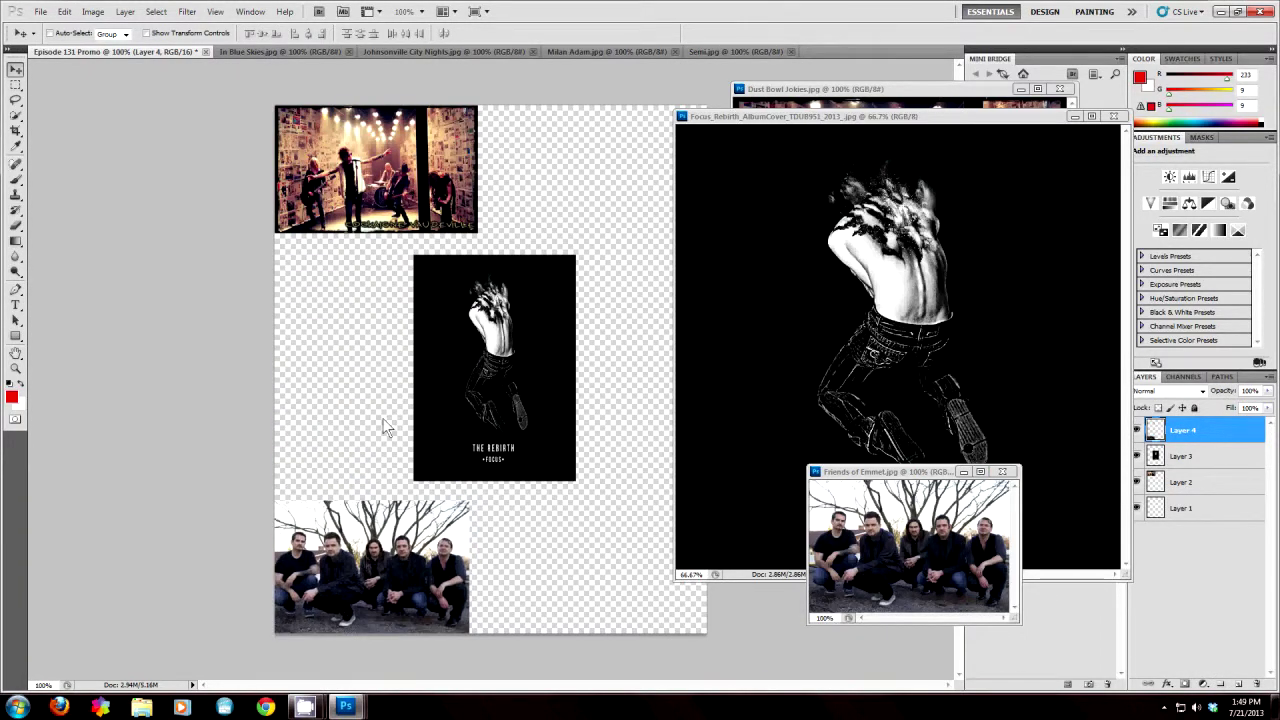
Step: Copy the In Blue Skies photo into the collage and place it at the top right
drag(276, 52, 904, 495)
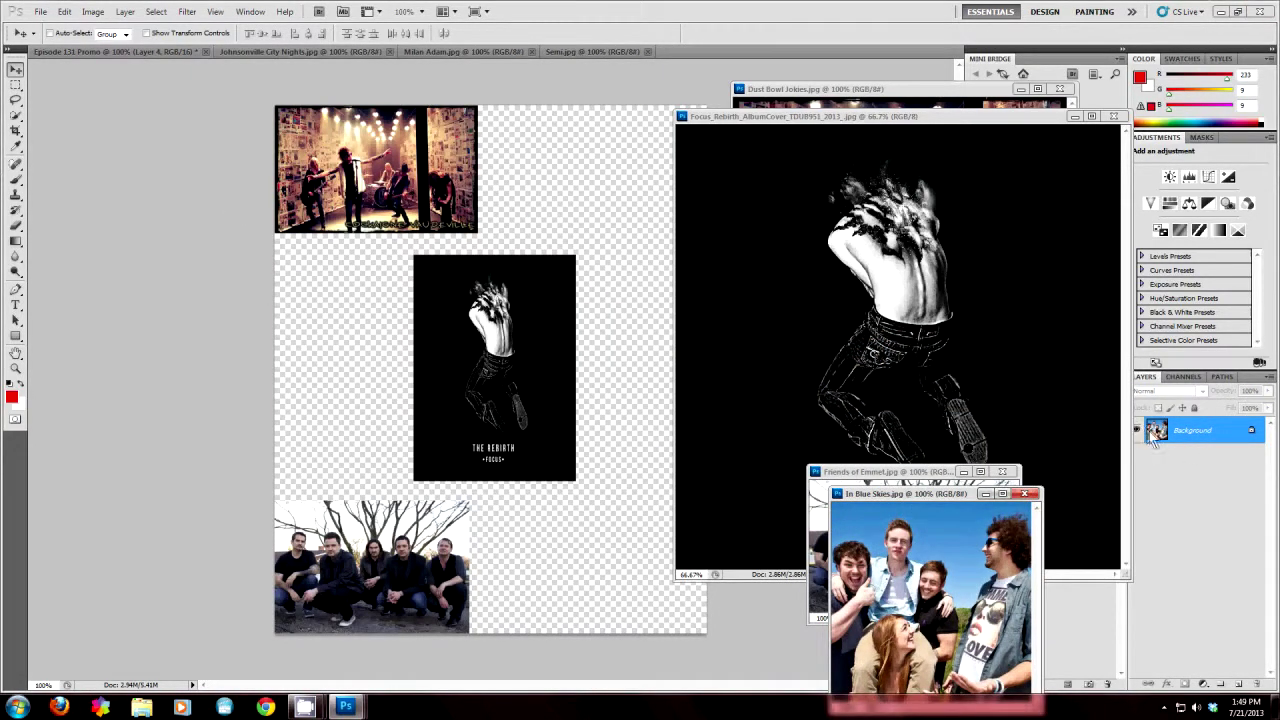
drag(1156, 436, 348, 385)
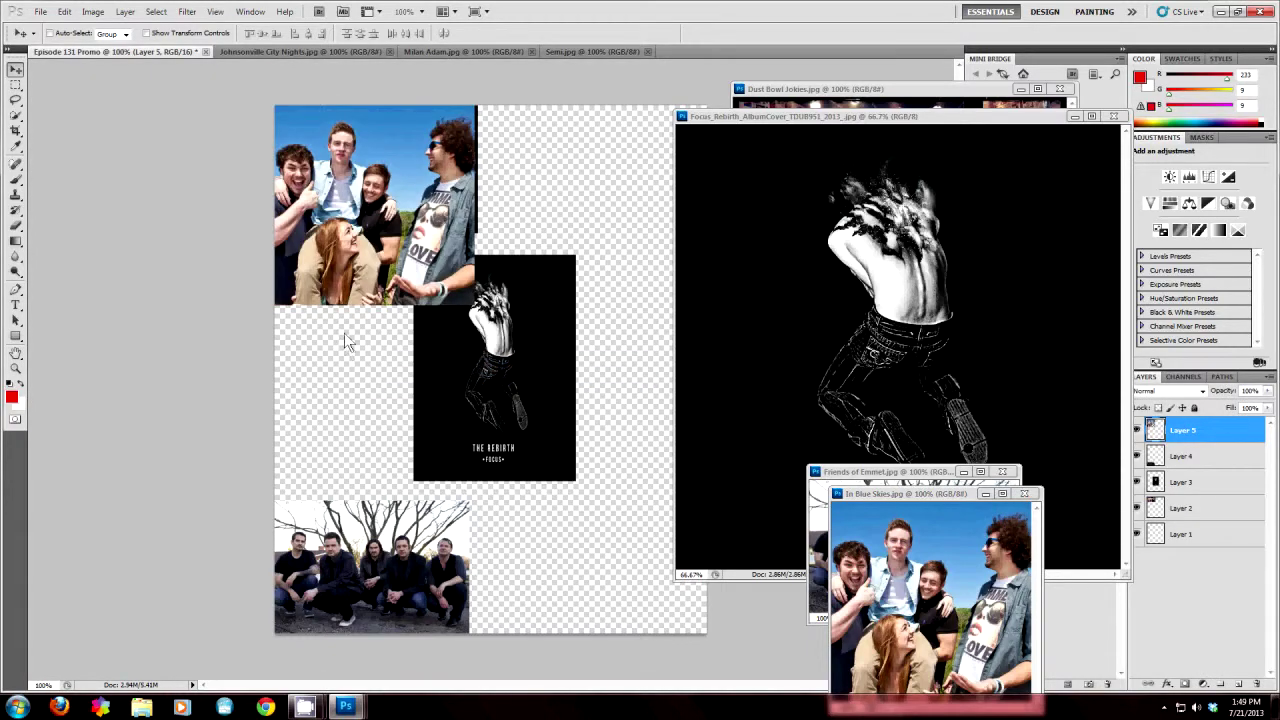
drag(349, 300, 579, 294)
Step: Copy the Friends of Emmet photo in a second time and place it at the bottom right
drag(905, 116, 975, 70)
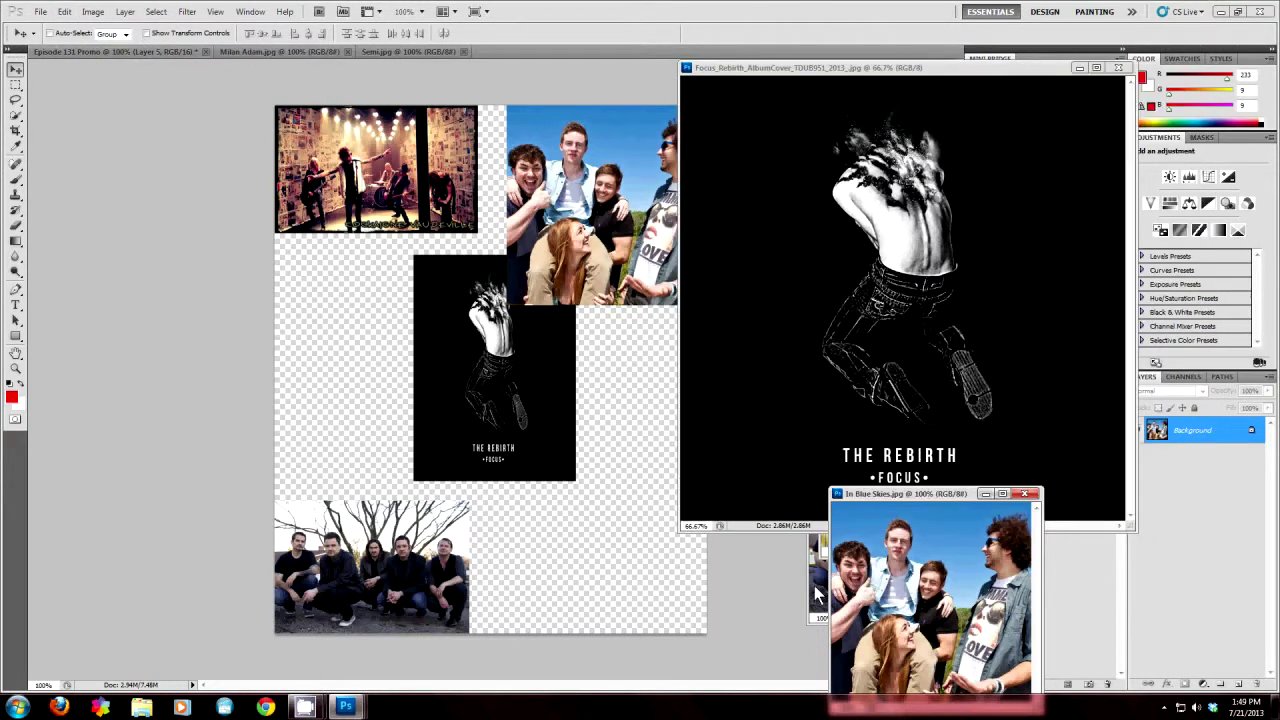
click(818, 595)
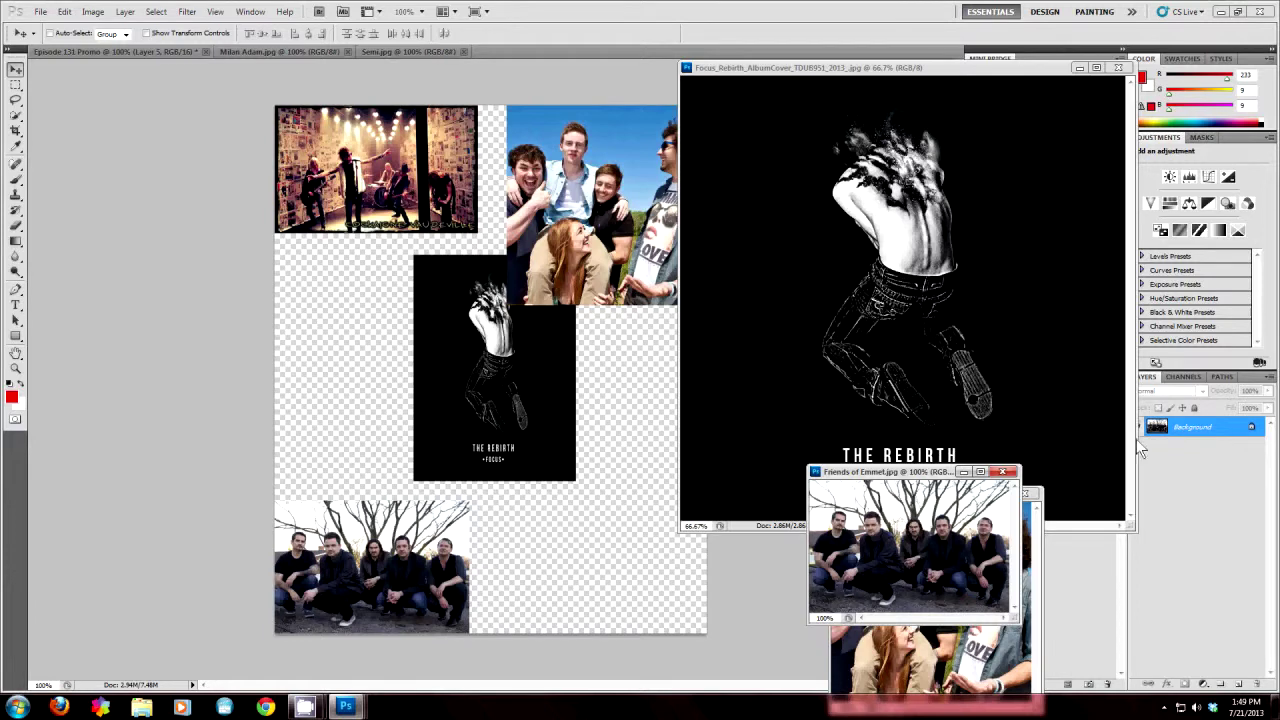
drag(1140, 435, 340, 369)
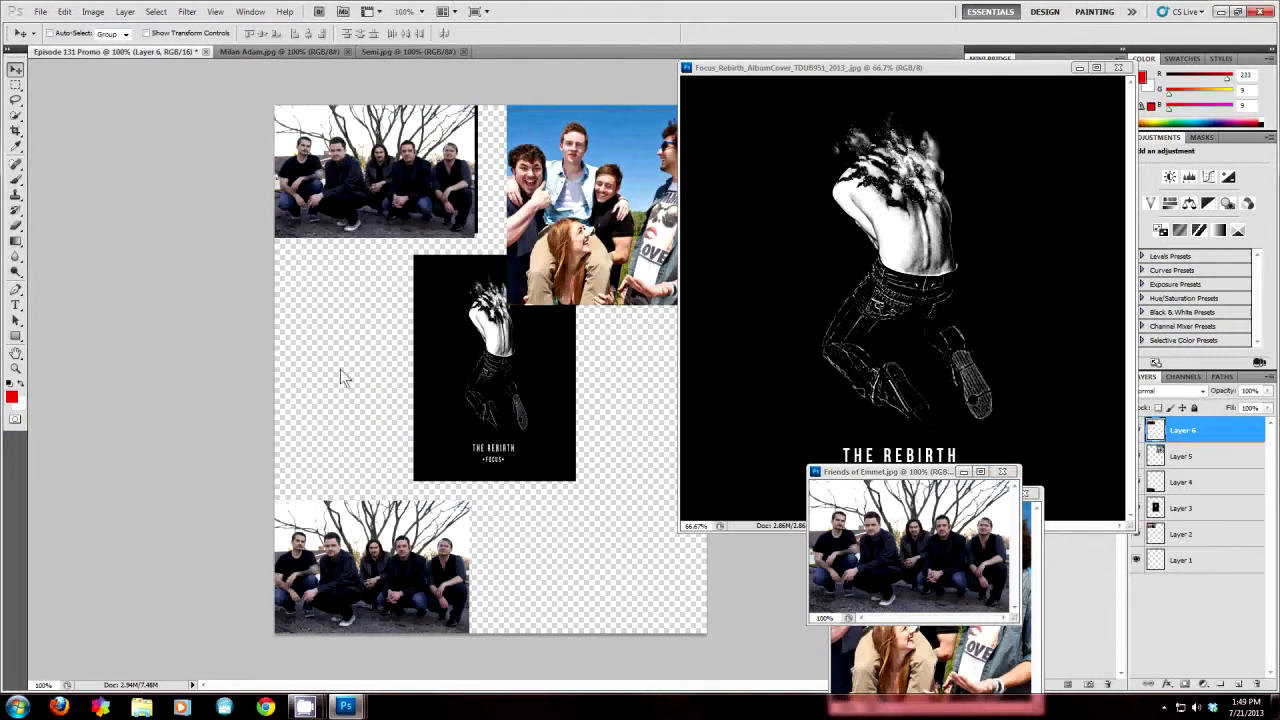
drag(355, 208, 586, 604)
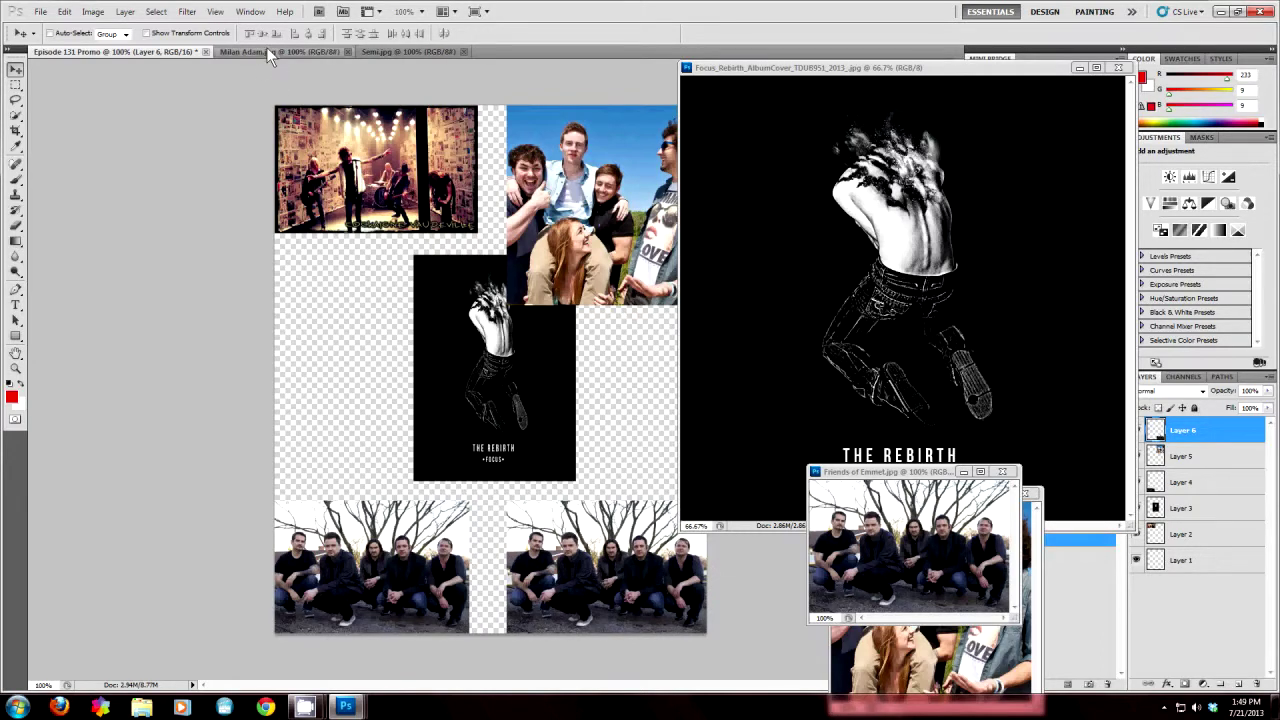
Step: Copy the black text logo into the collage and place it right of the album cover
drag(266, 47, 117, 170)
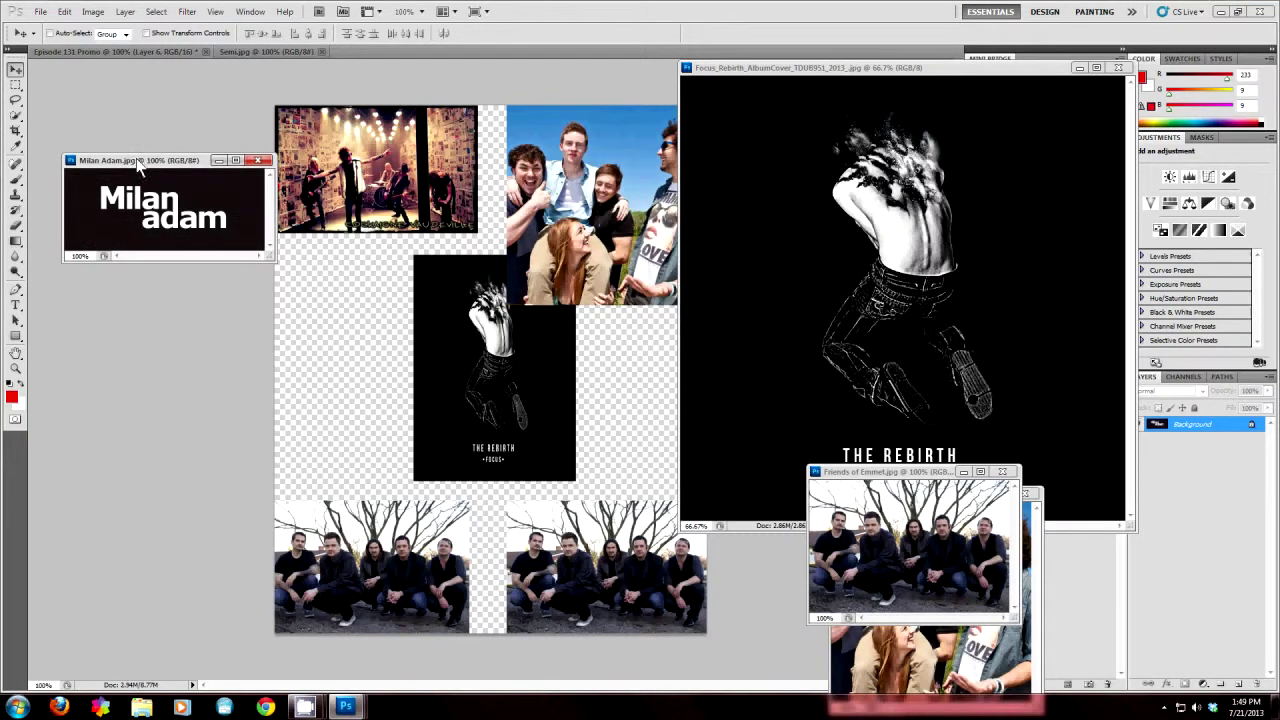
drag(140, 165, 877, 568)
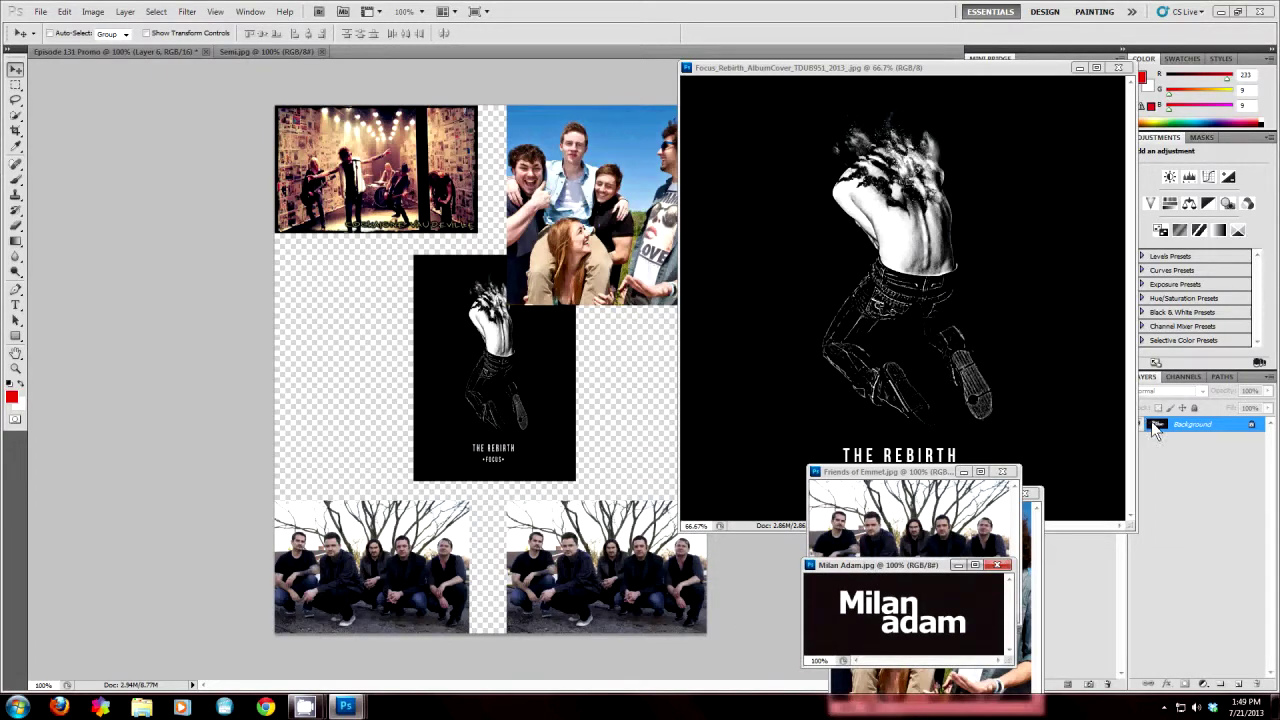
drag(1157, 428, 306, 401)
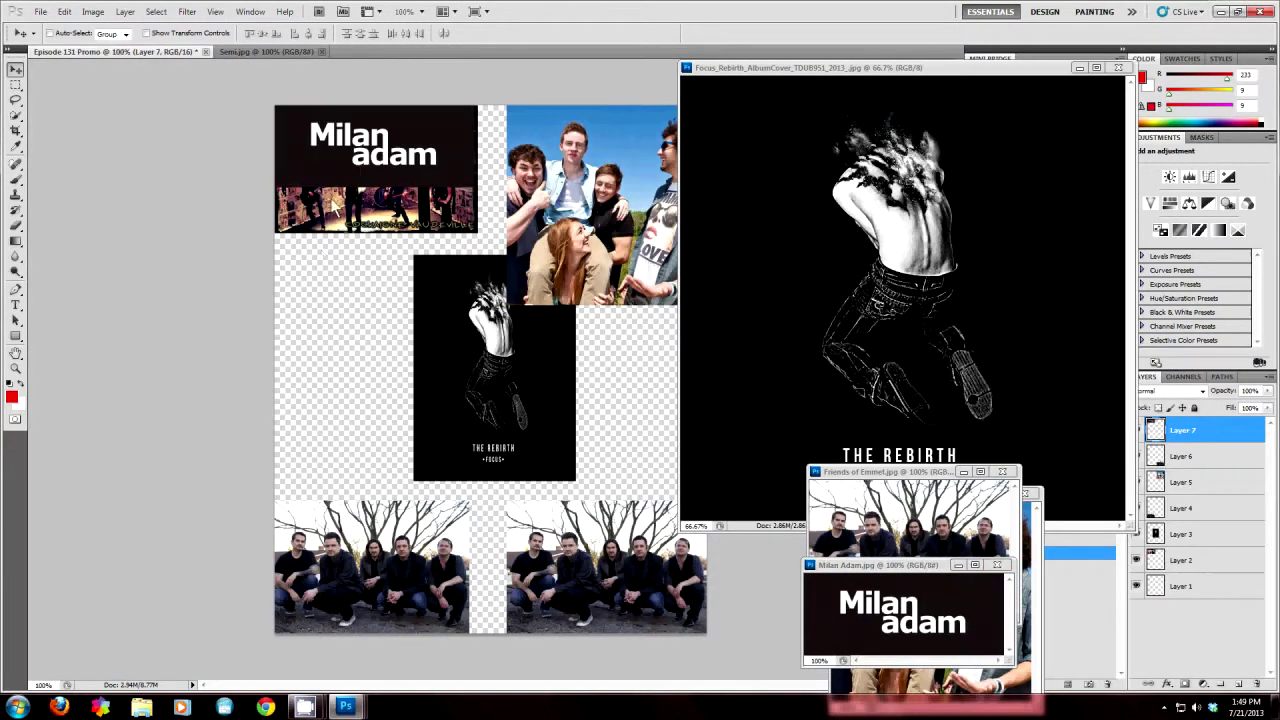
drag(360, 165, 638, 420)
drag(891, 74, 935, 70)
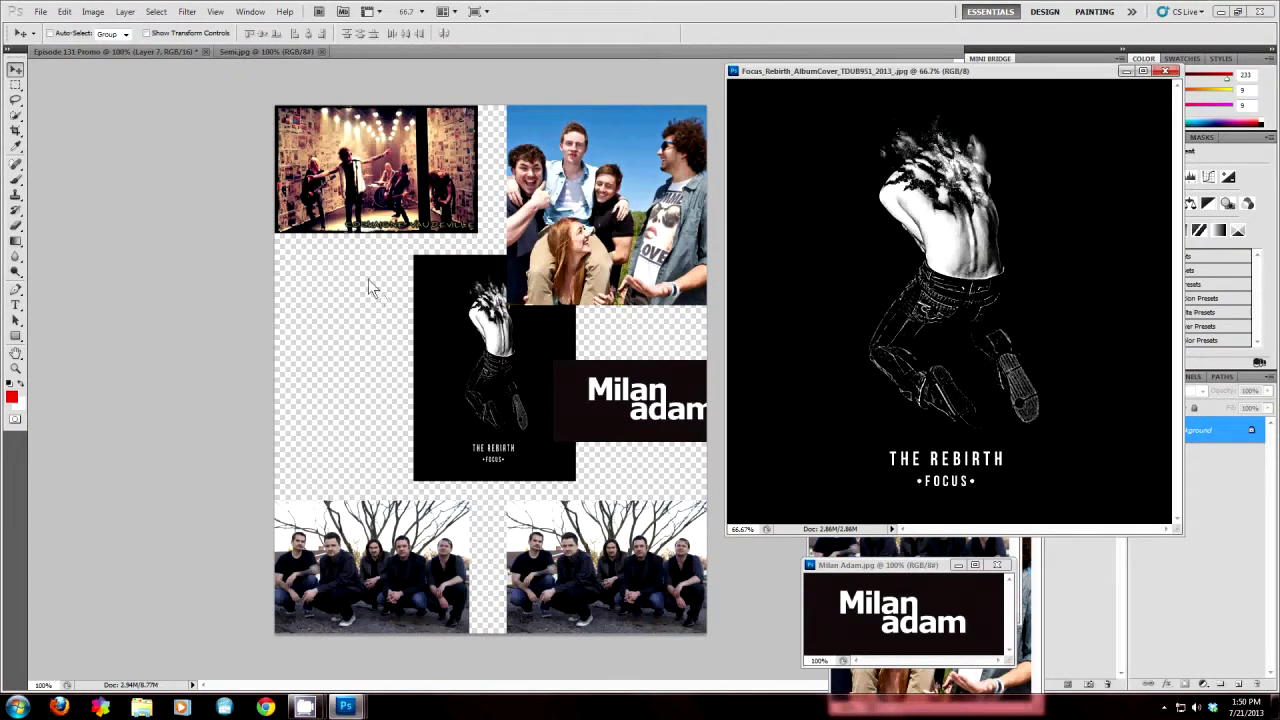
Step: Copy the sepia portrait into the collage and move it down to the left middle
drag(262, 53, 884, 439)
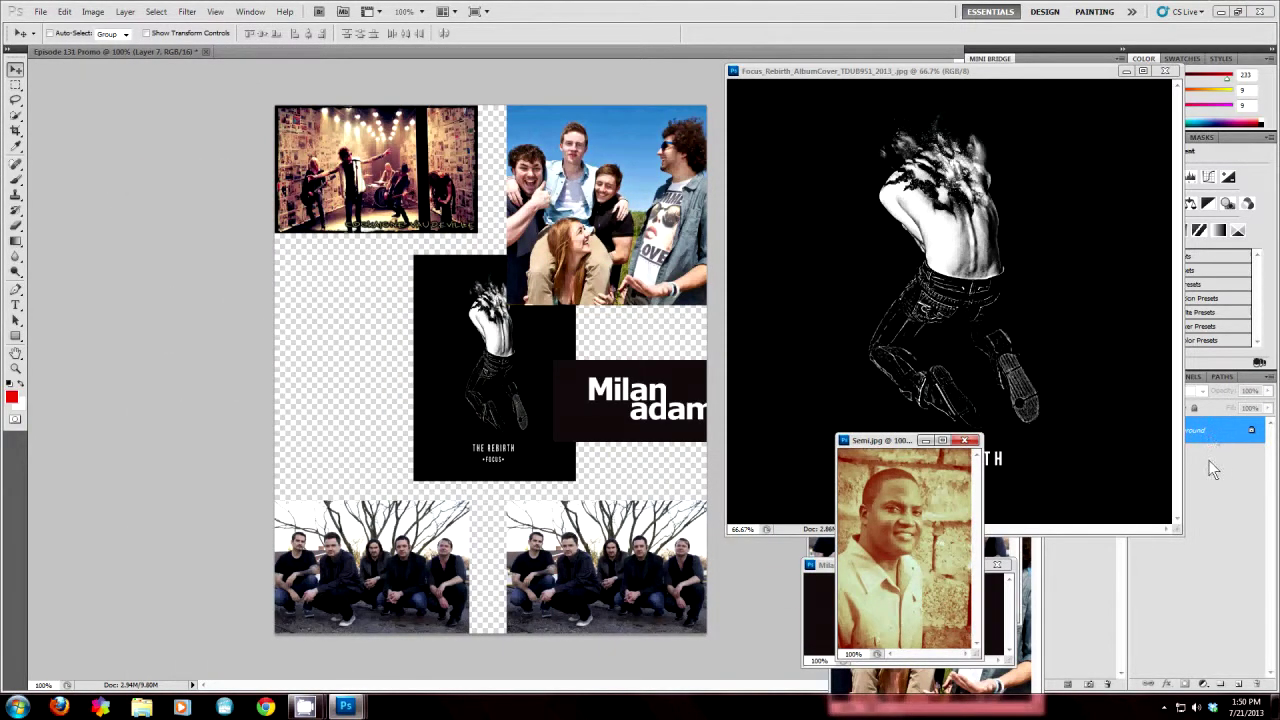
drag(1029, 76, 931, 80)
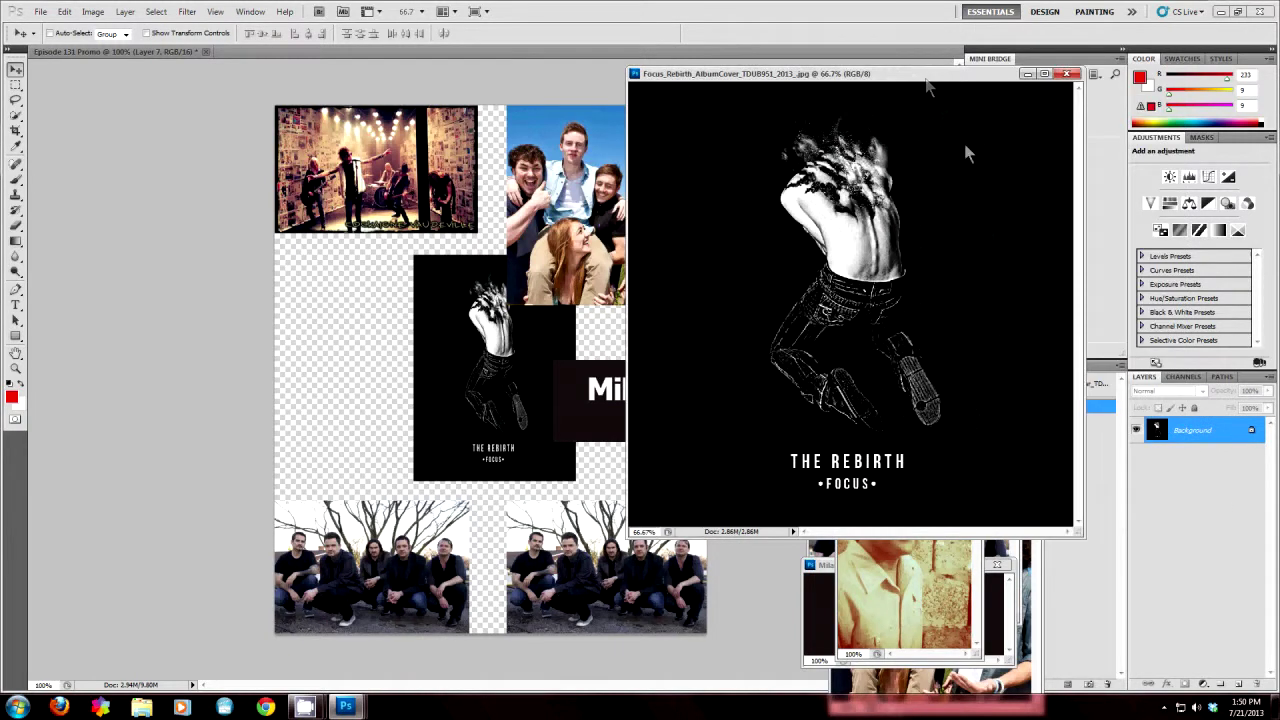
click(975, 600)
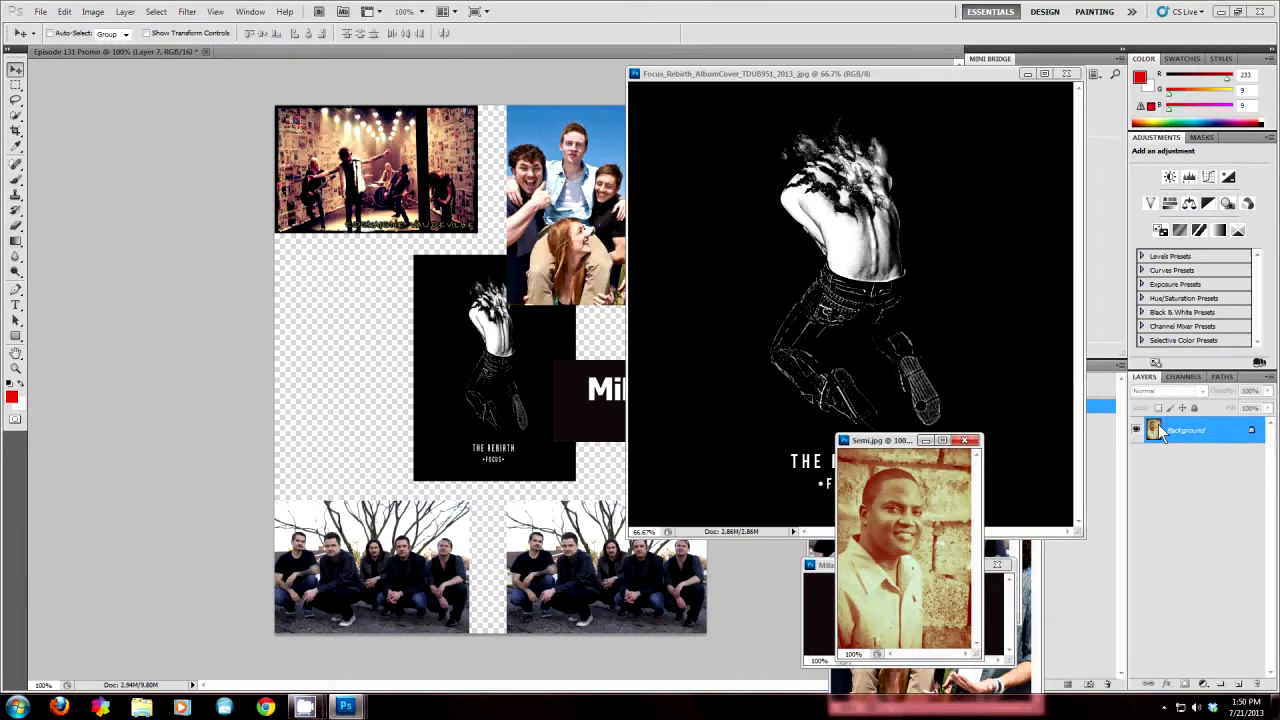
drag(1160, 430, 345, 400)
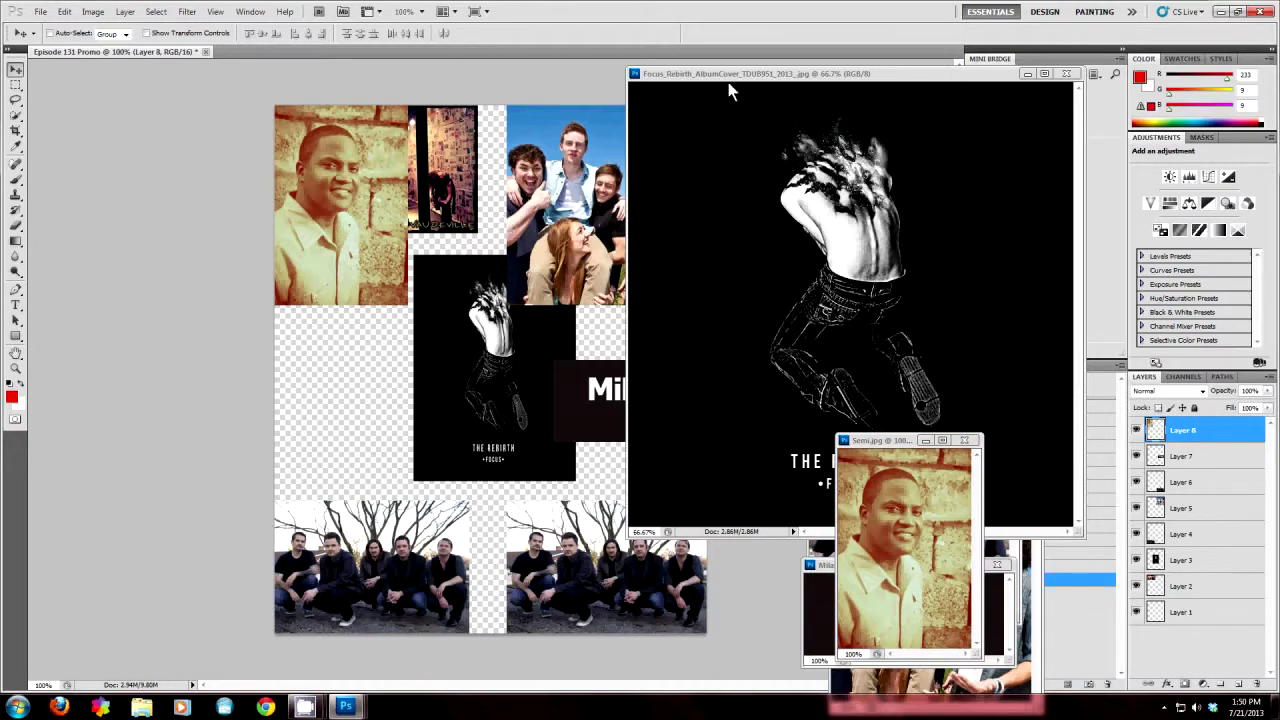
drag(745, 86, 833, 86)
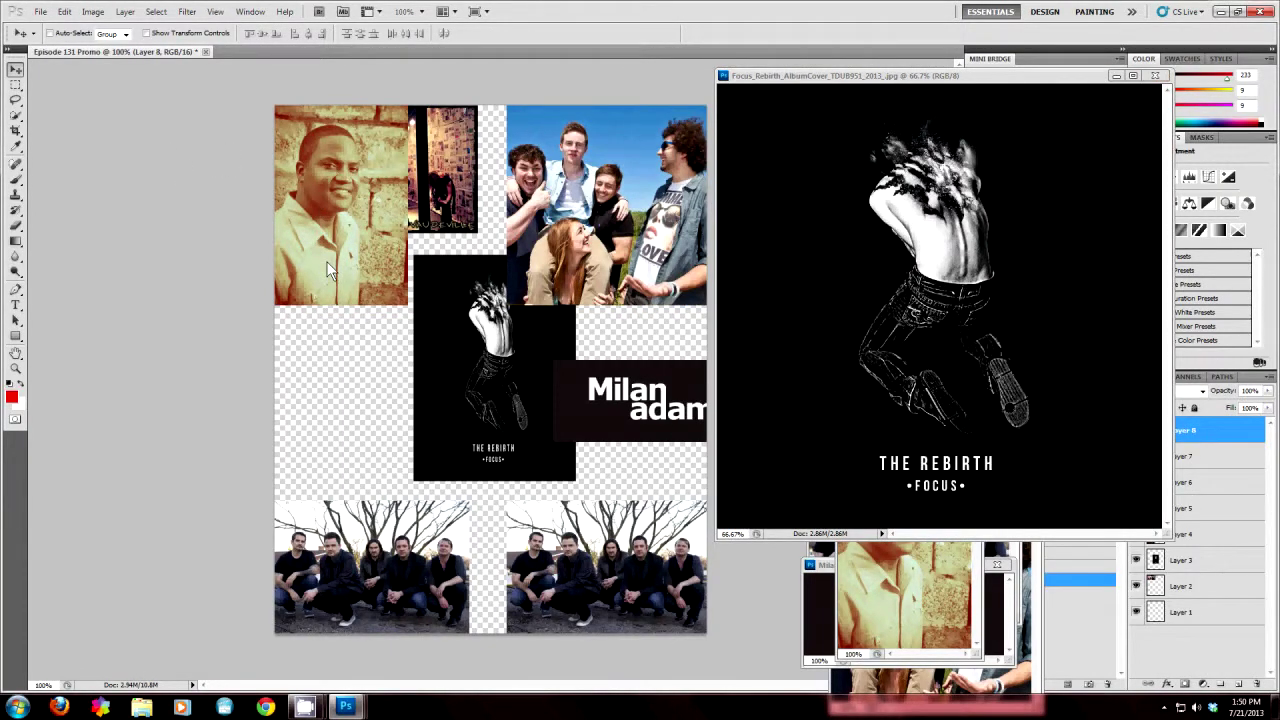
drag(329, 248, 329, 426)
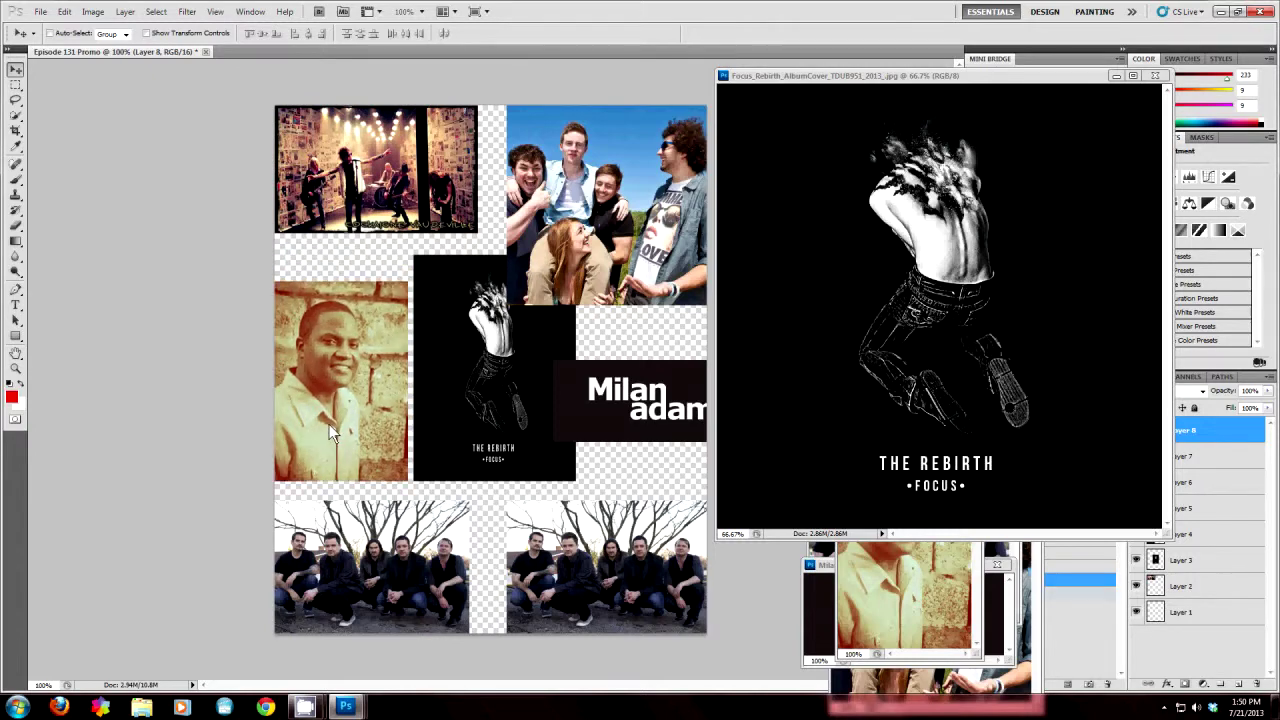
Step: Dock all the floating image windows back as document tabs
drag(812, 76, 536, 52)
drag(875, 365, 690, 52)
drag(880, 440, 858, 52)
drag(866, 471, 886, 52)
drag(880, 493, 882, 52)
drag(850, 420, 860, 52)
Step: In the collage, nudge the album cover layer slightly and shift the text logo left onto the page
click(38, 51)
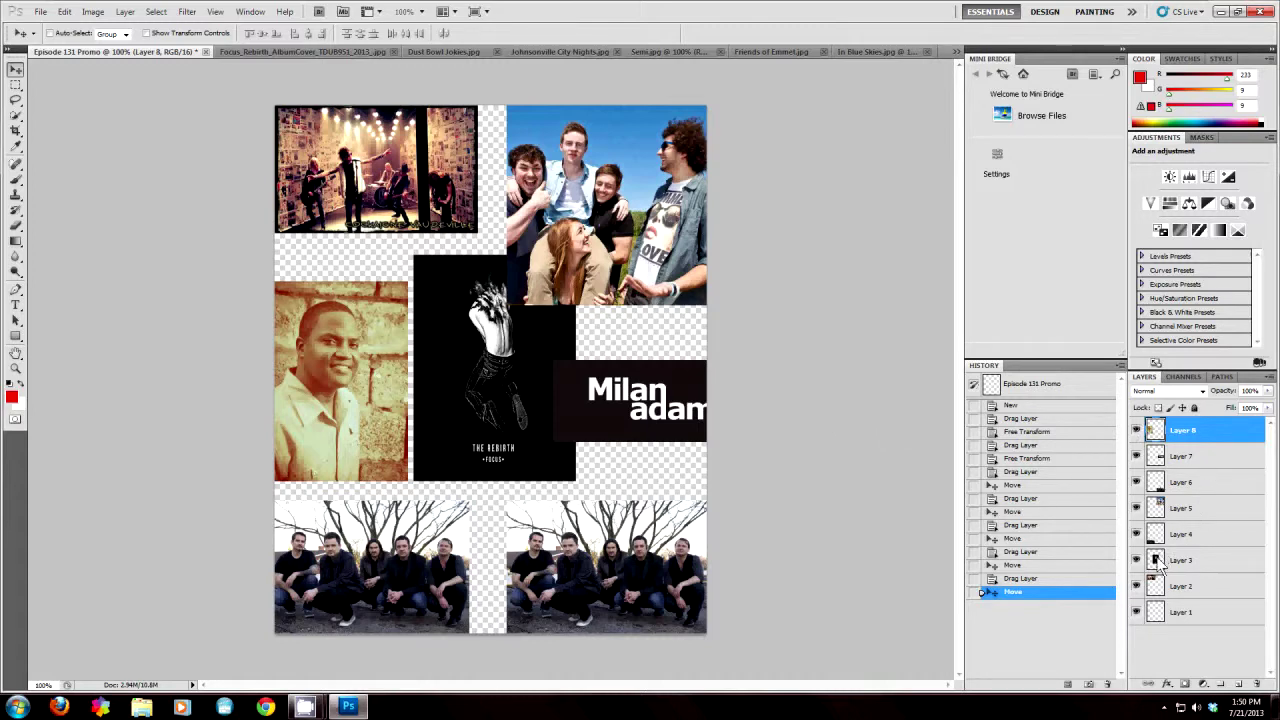
click(1160, 562)
drag(502, 380, 474, 384)
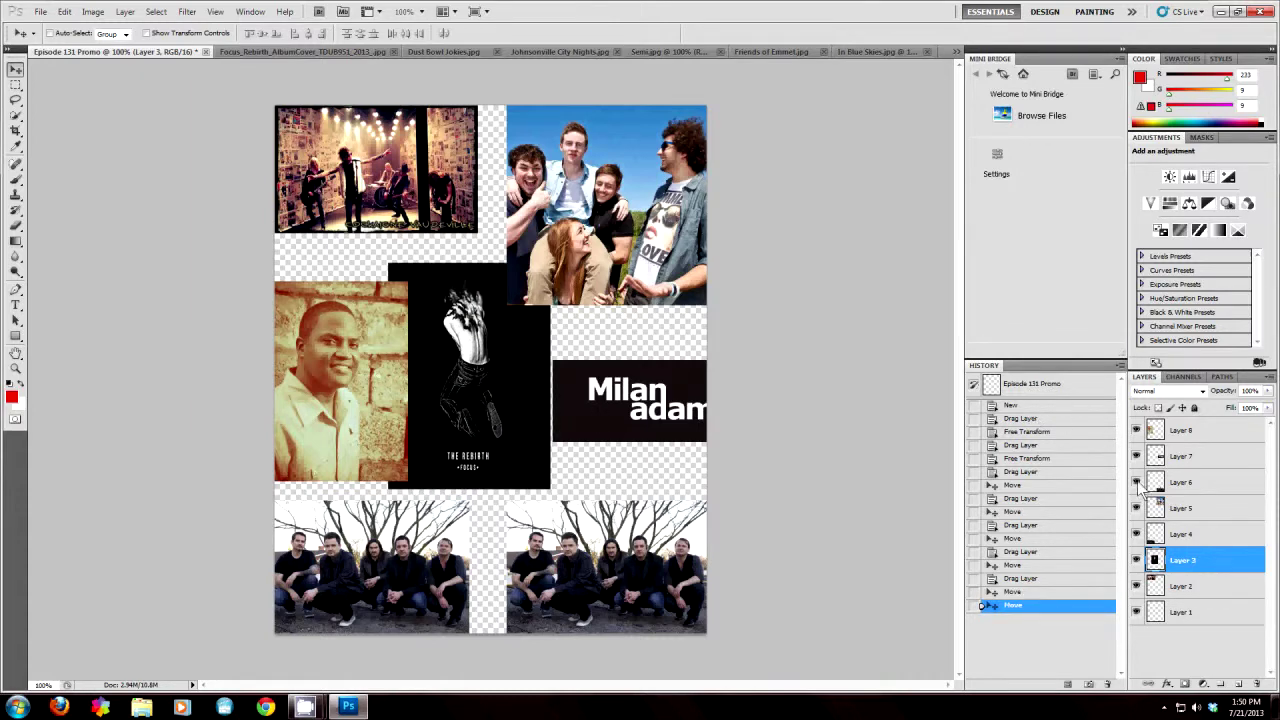
ctrl+click(686, 402)
drag(686, 402, 641, 381)
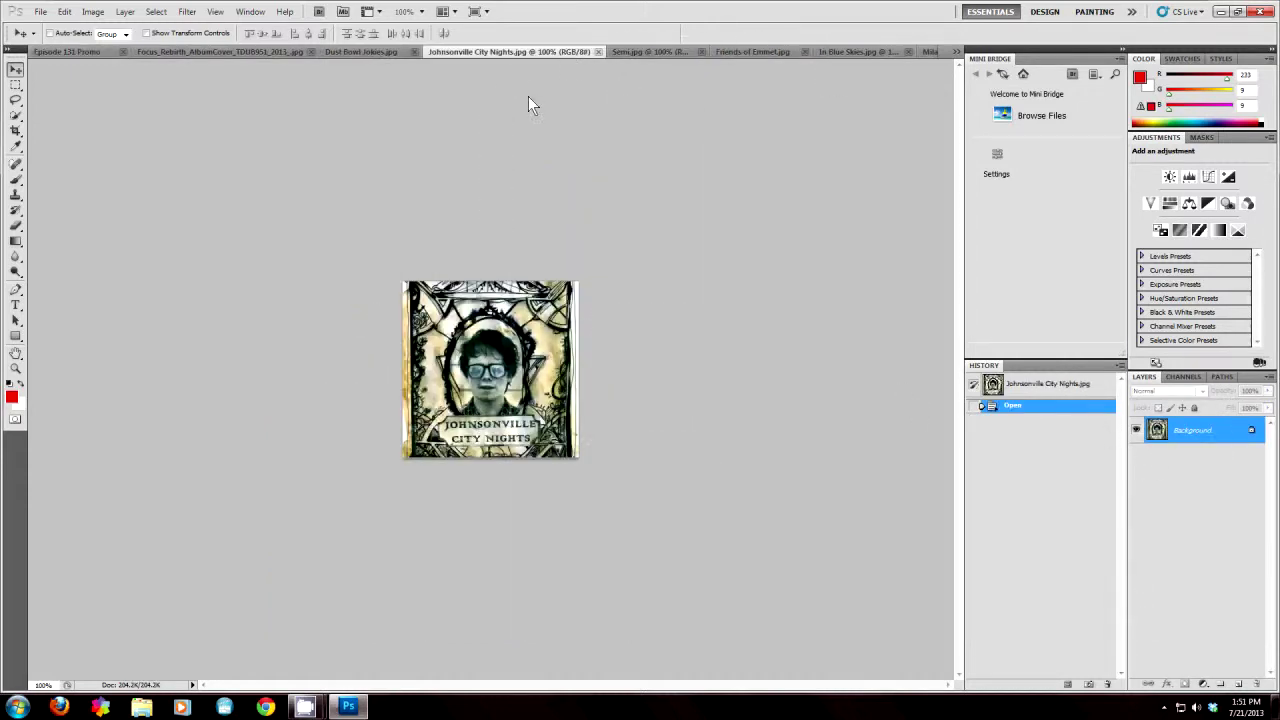
Step: Float the Johnsonville City Nights image and drag it onto the collage as Layer 9
drag(496, 52, 190, 118)
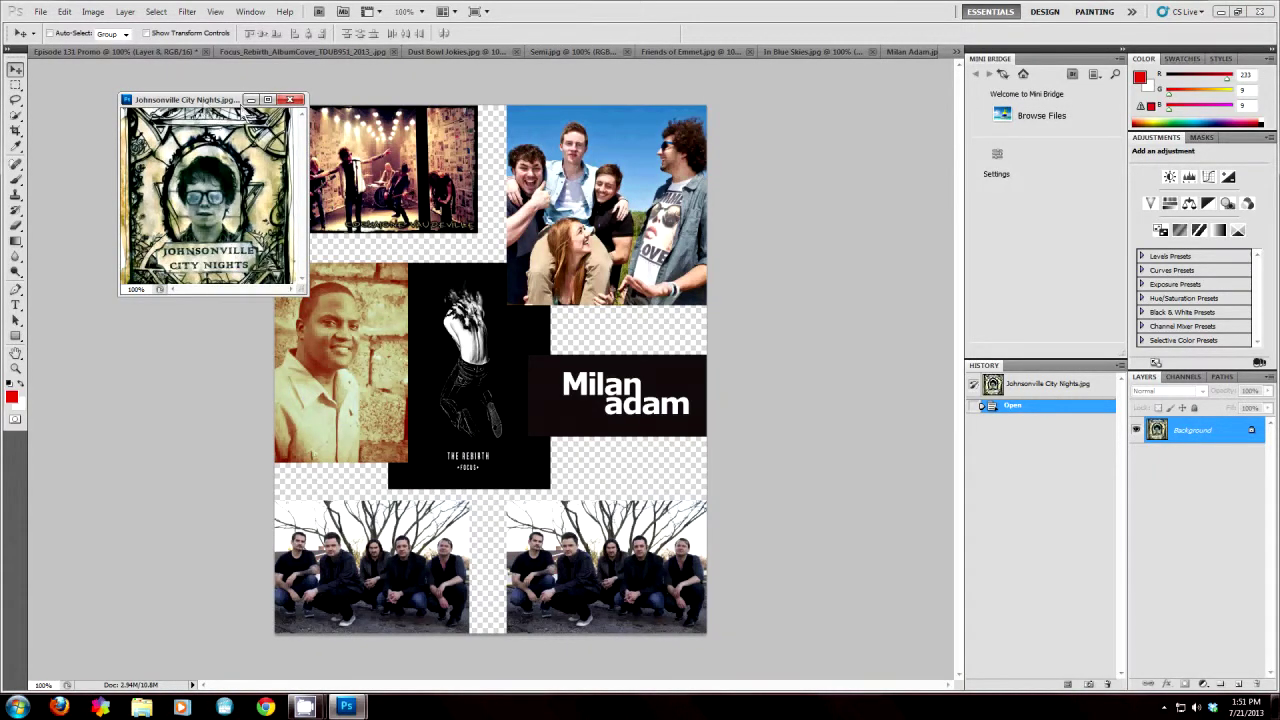
drag(204, 106, 921, 140)
drag(1160, 432, 582, 545)
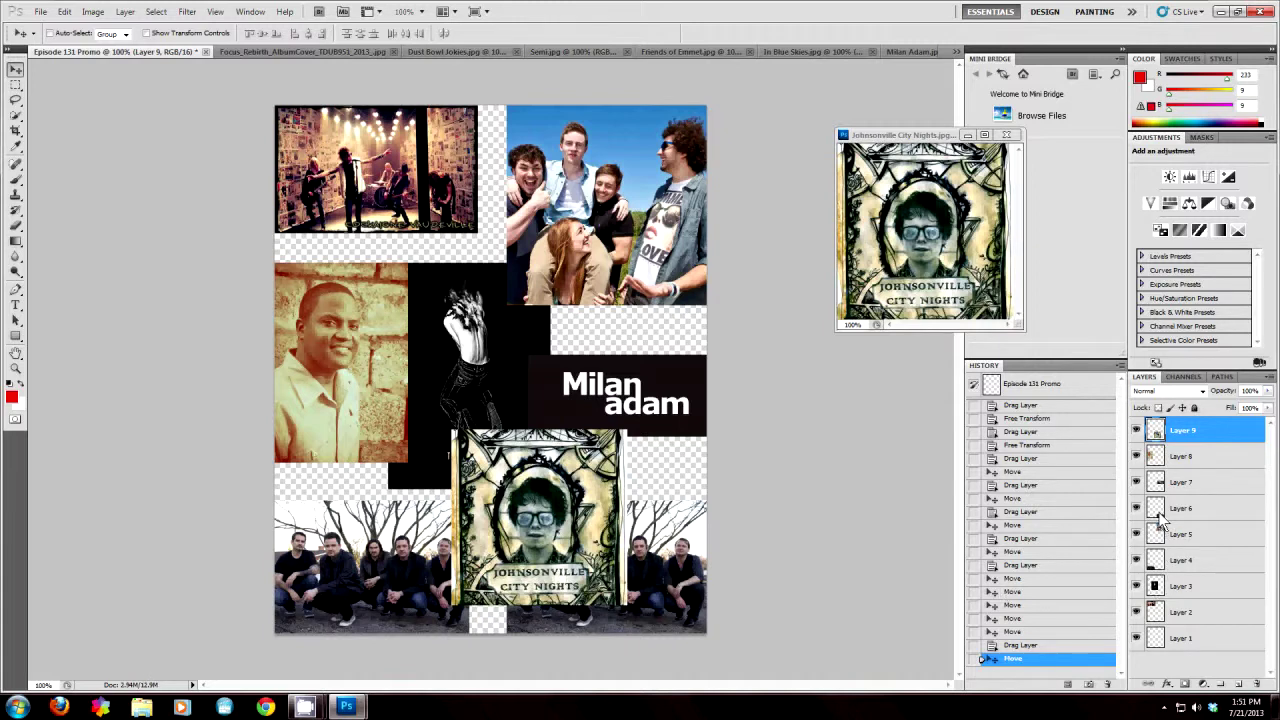
Step: Hide Layer 6, the duplicate band photo, with its visibility eye
click(1160, 510)
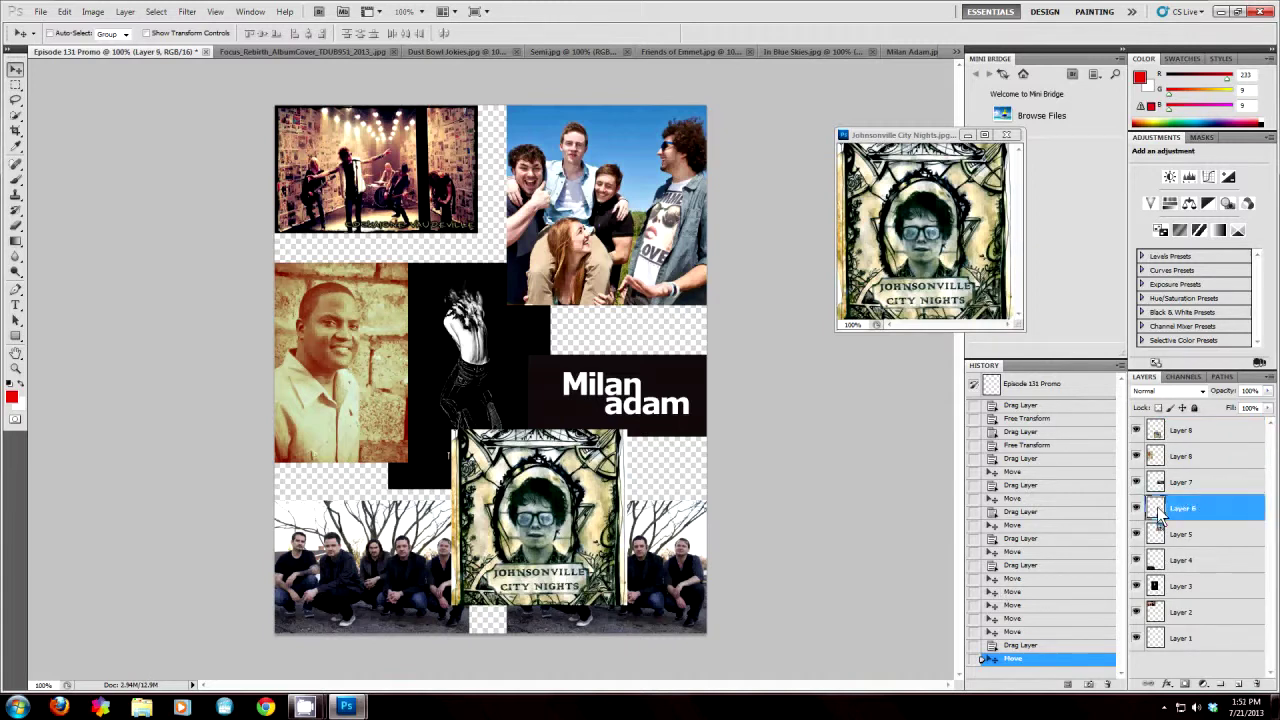
right_click(1158, 512)
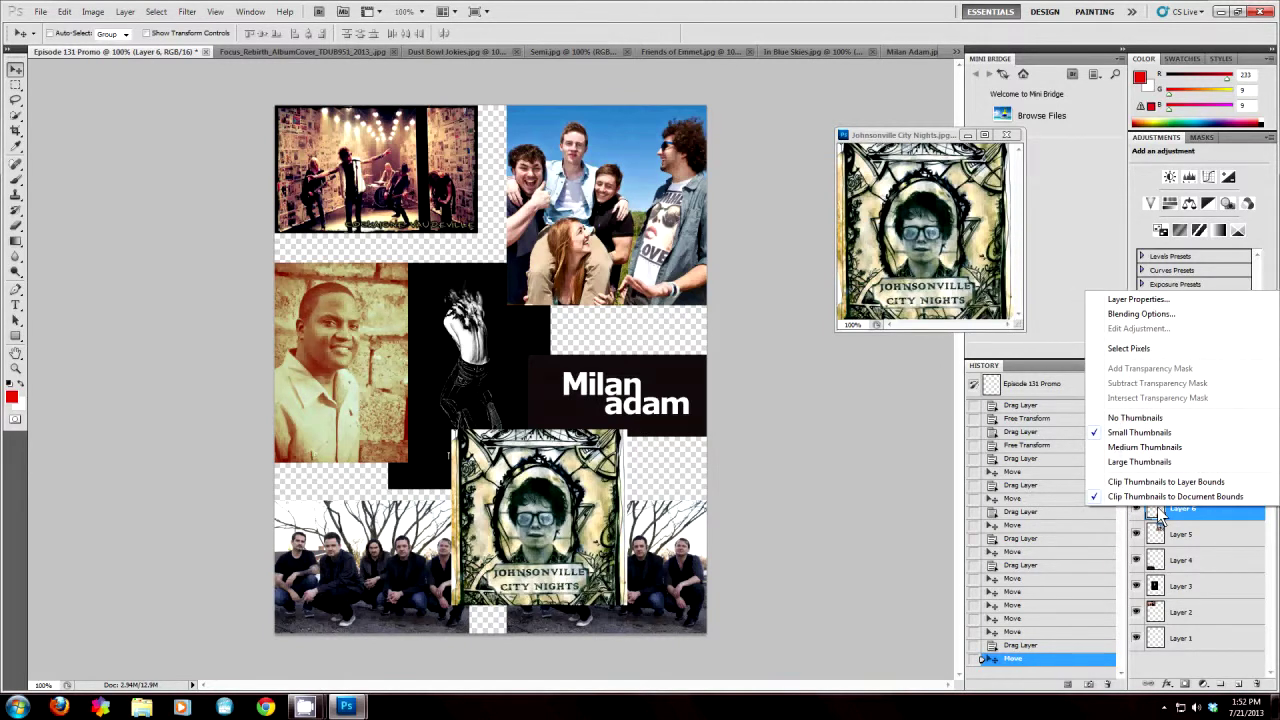
click(1137, 512)
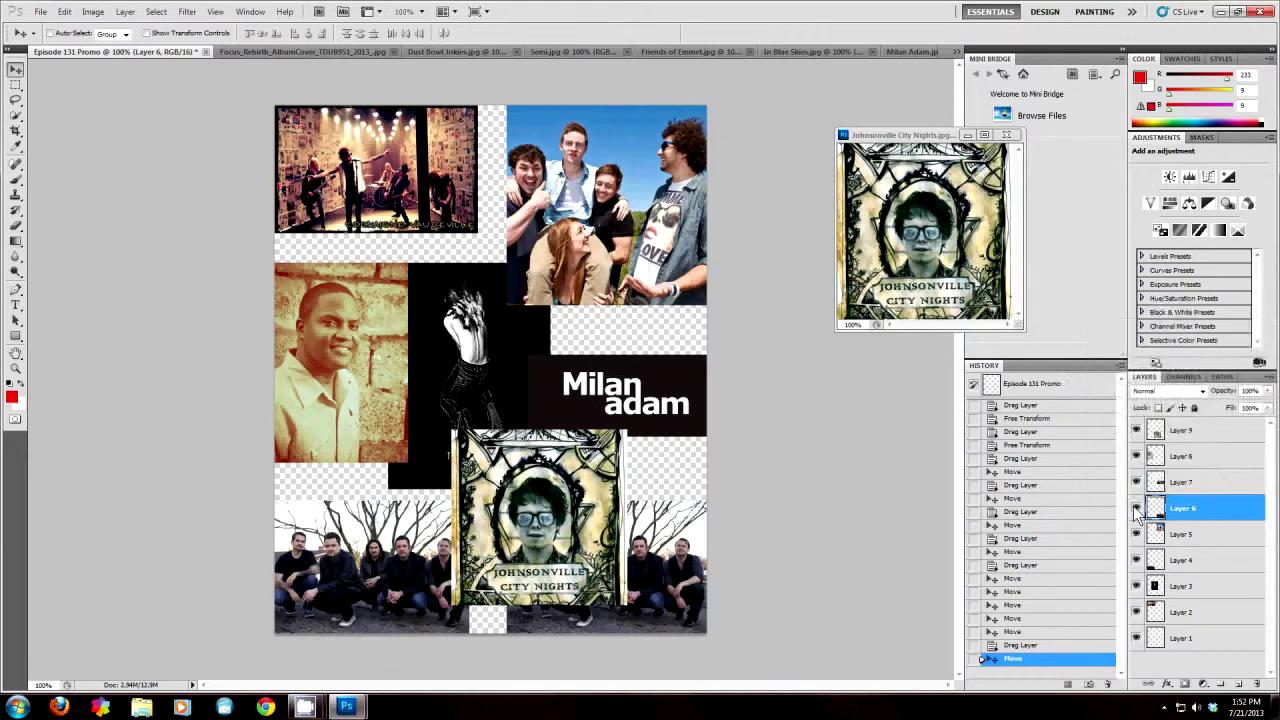
click(1136, 509)
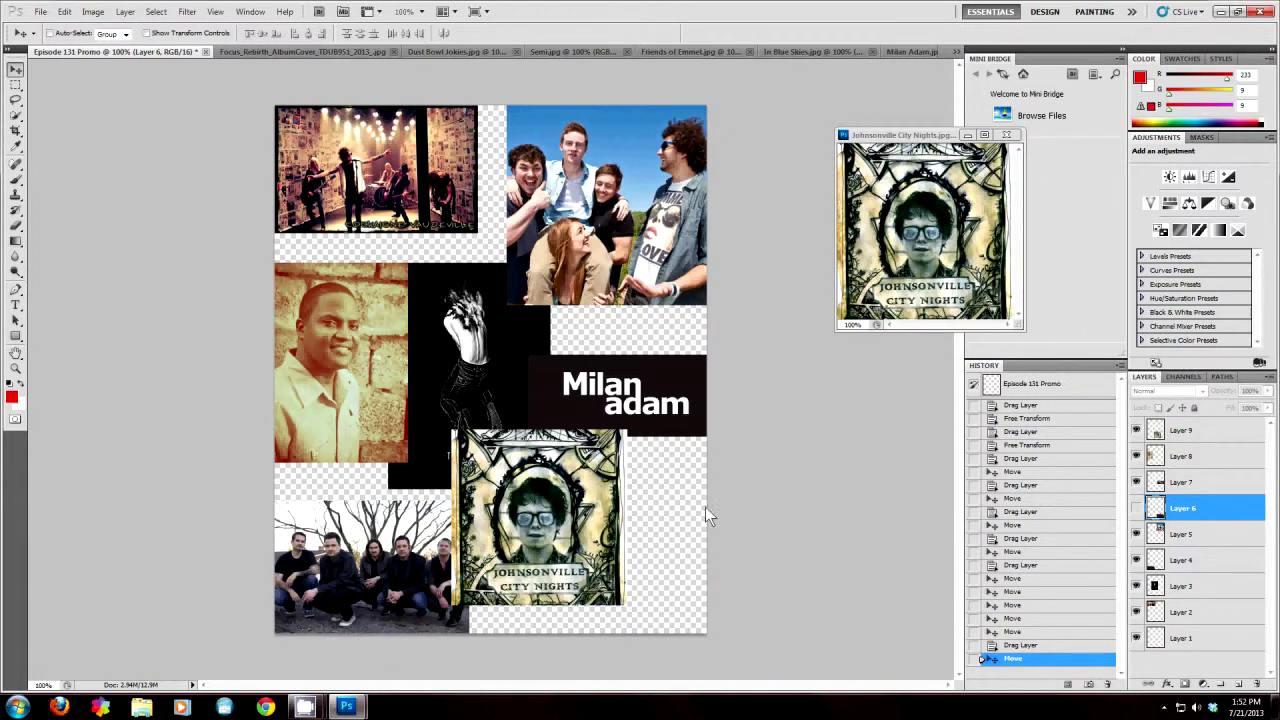
click(612, 560)
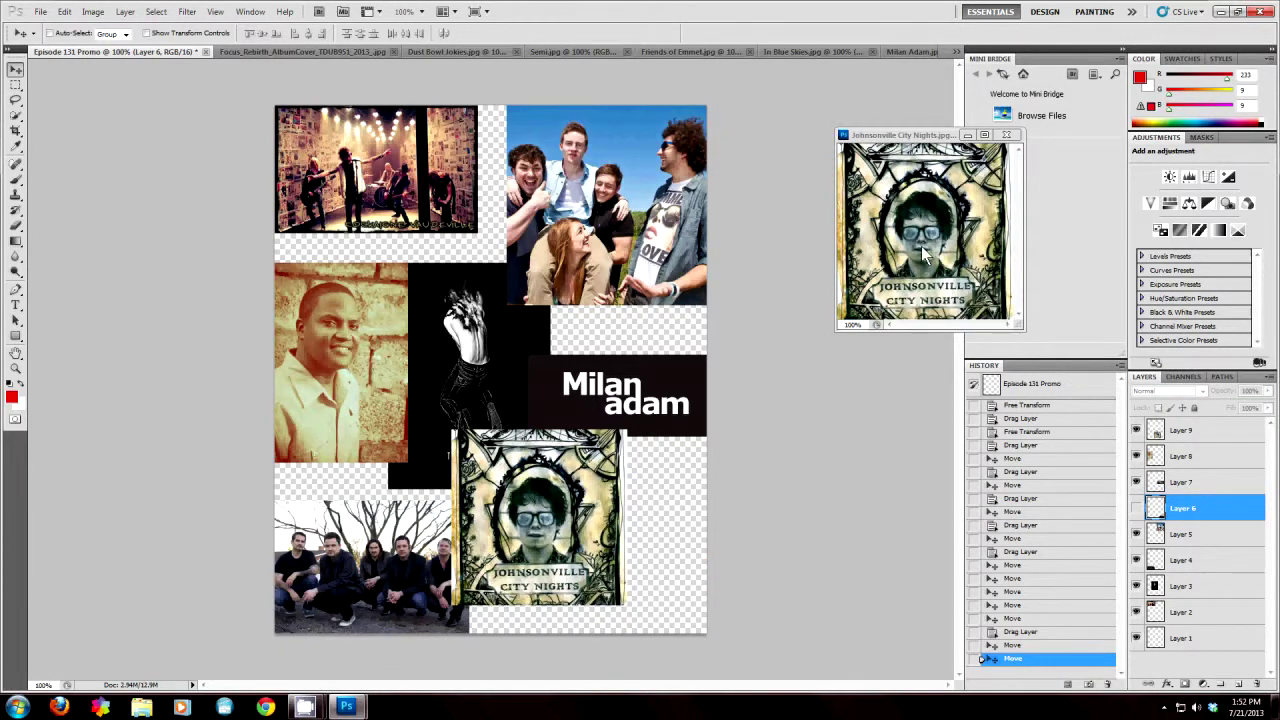
Step: Move Layer 9 to the lower right and slightly adjust the Layer 4 band and Layer 2 concert photos
click(1155, 430)
drag(602, 535, 666, 557)
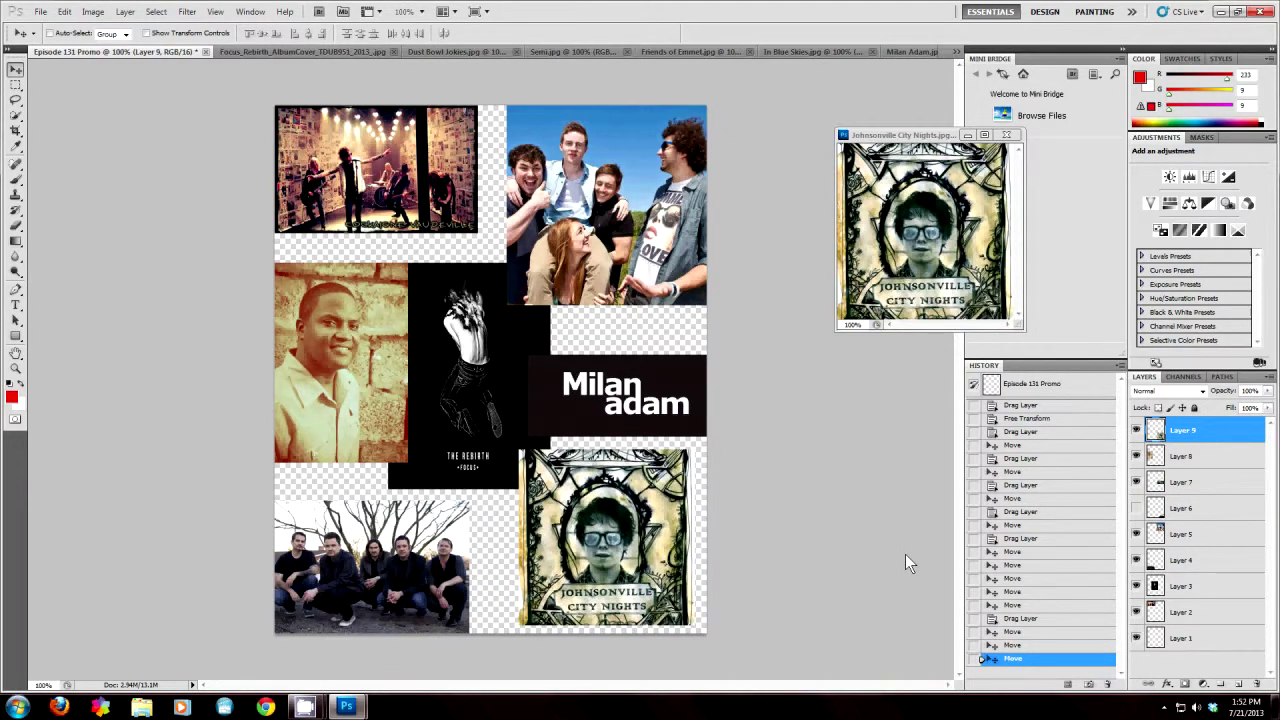
click(1160, 562)
drag(437, 583, 457, 570)
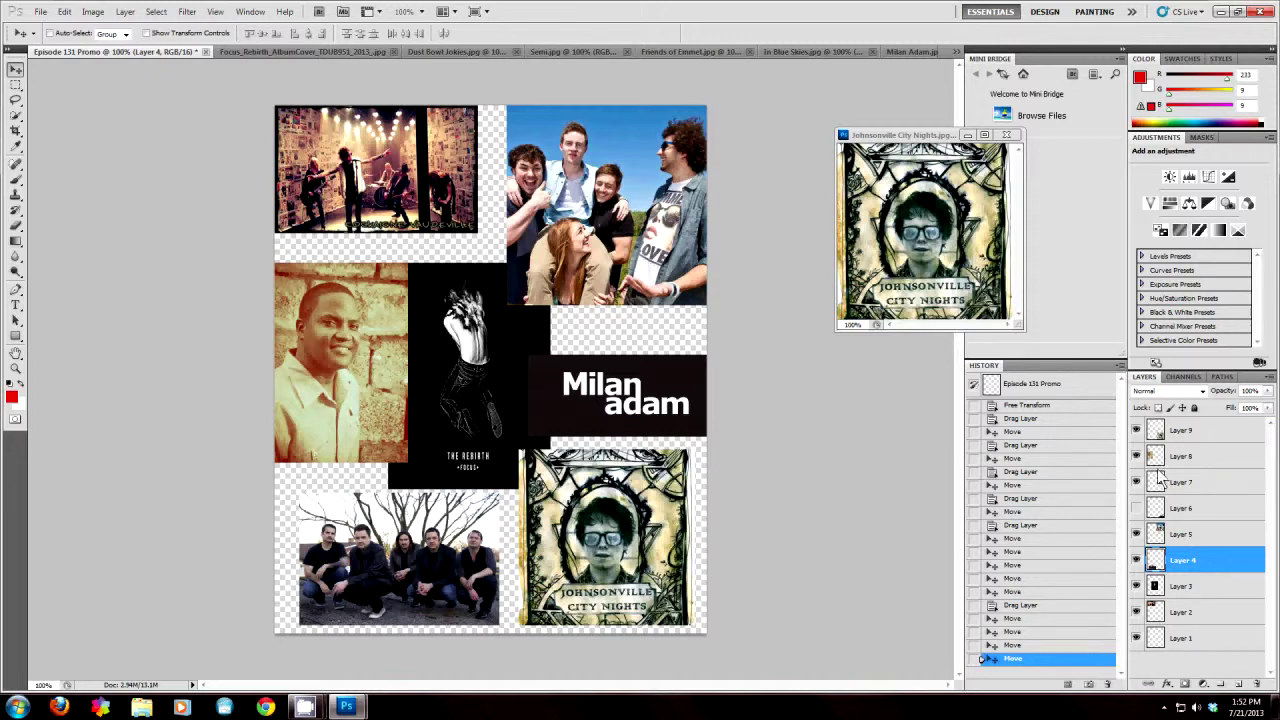
click(1160, 611)
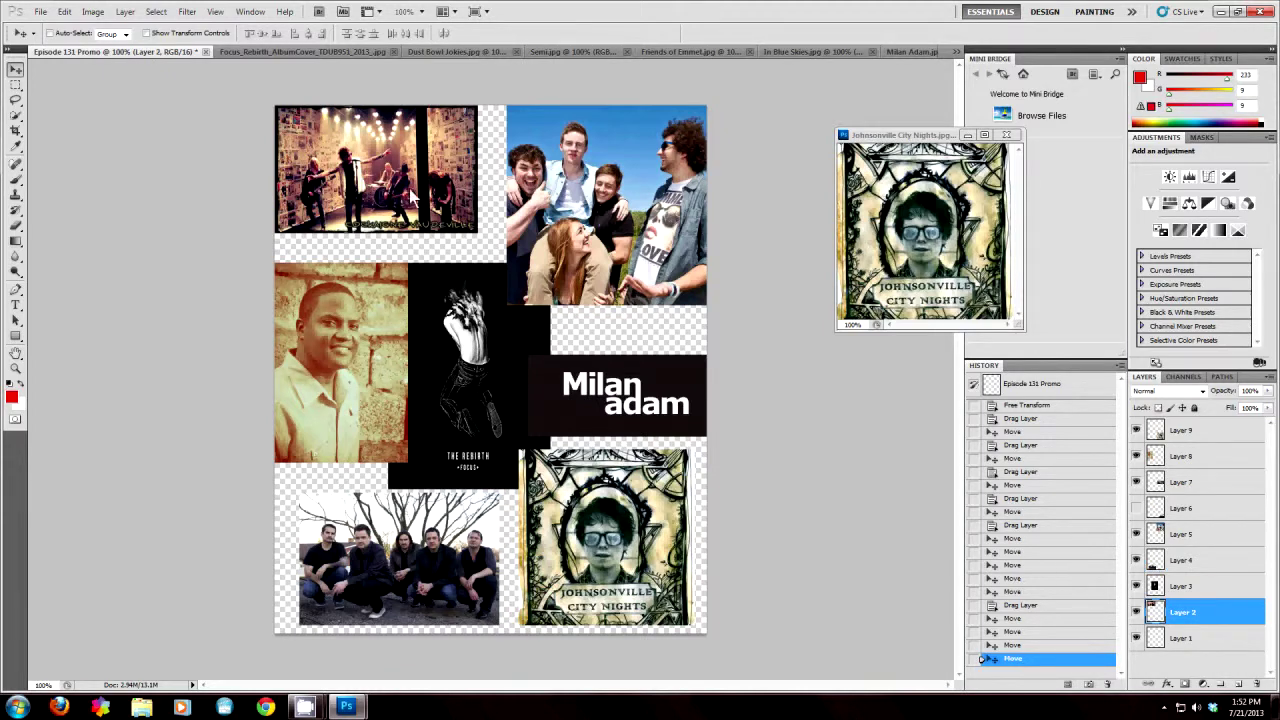
drag(412, 197, 424, 208)
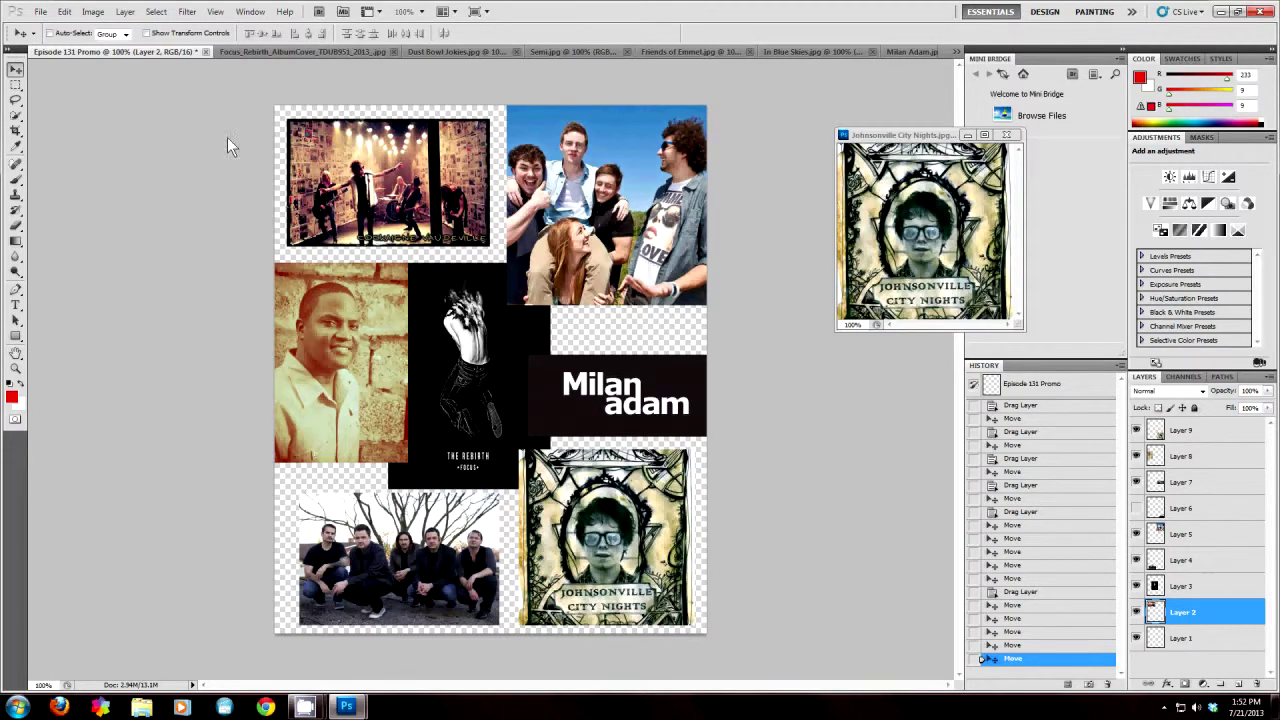
Step: Save the collage as a JPEG copy, Episode 131 Promo.jpg, accepting the default JPEG options
click(40, 12)
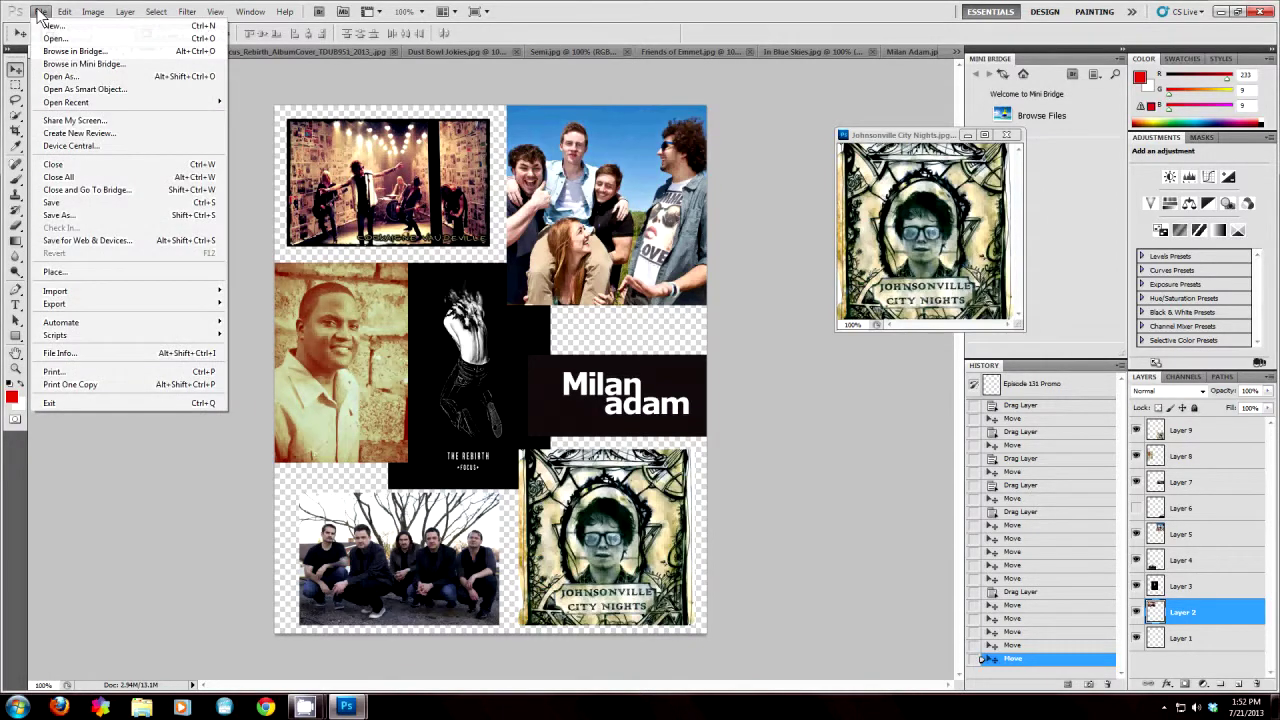
click(90, 218)
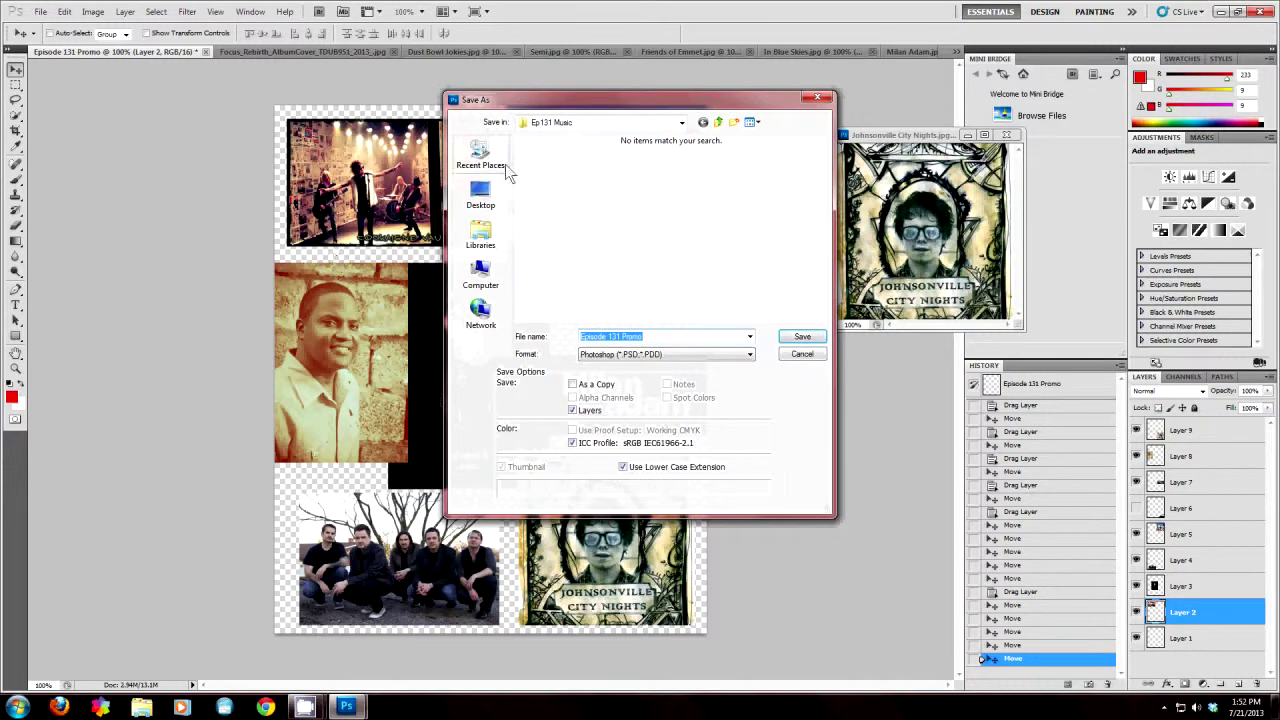
click(750, 354)
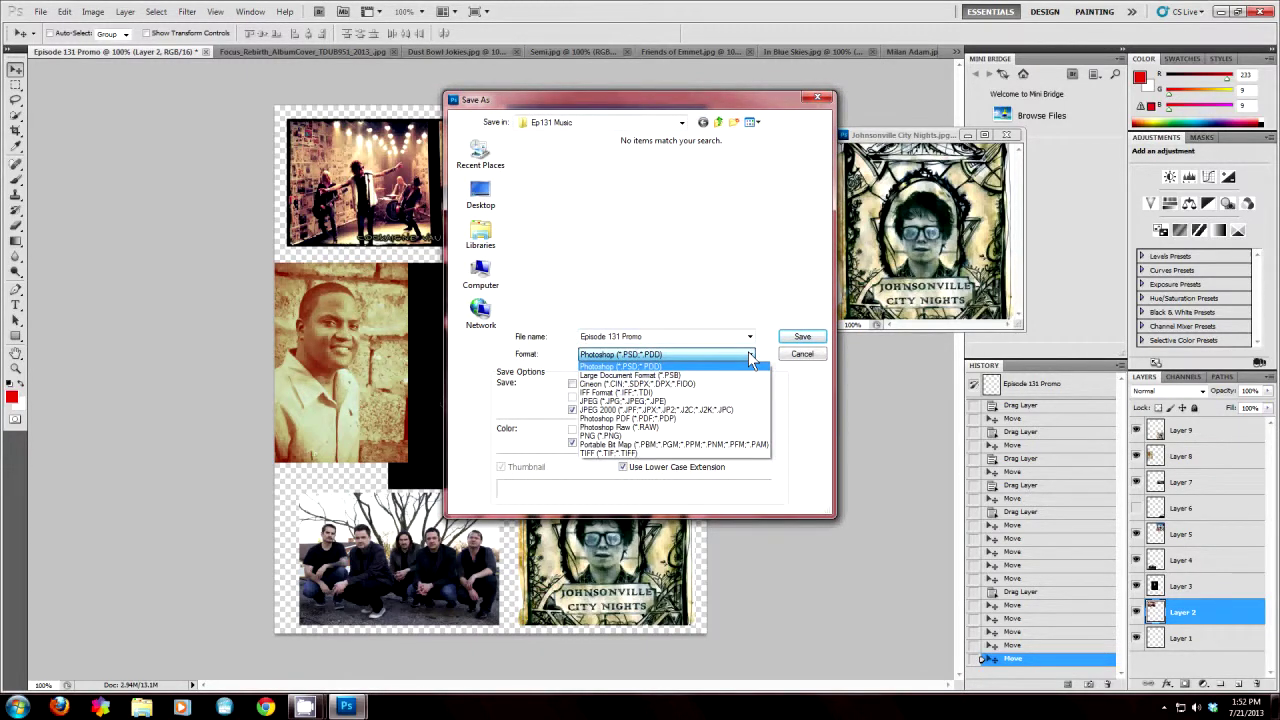
click(680, 403)
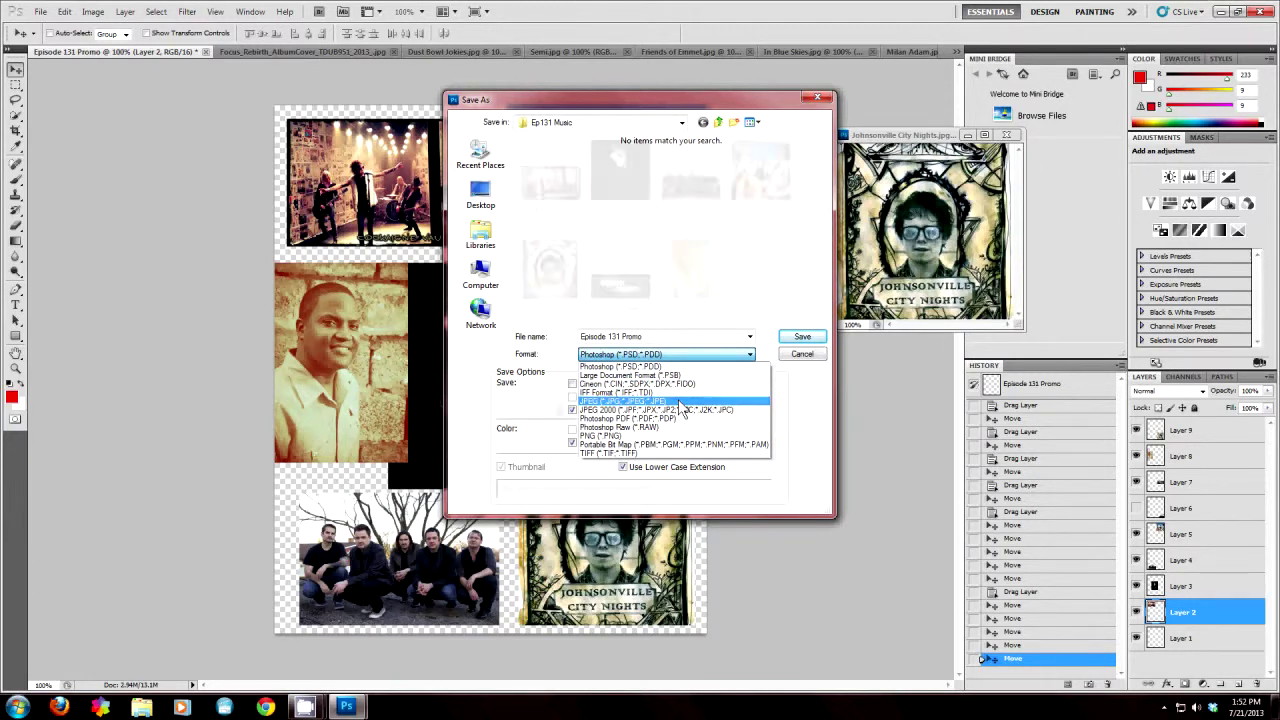
click(791, 340)
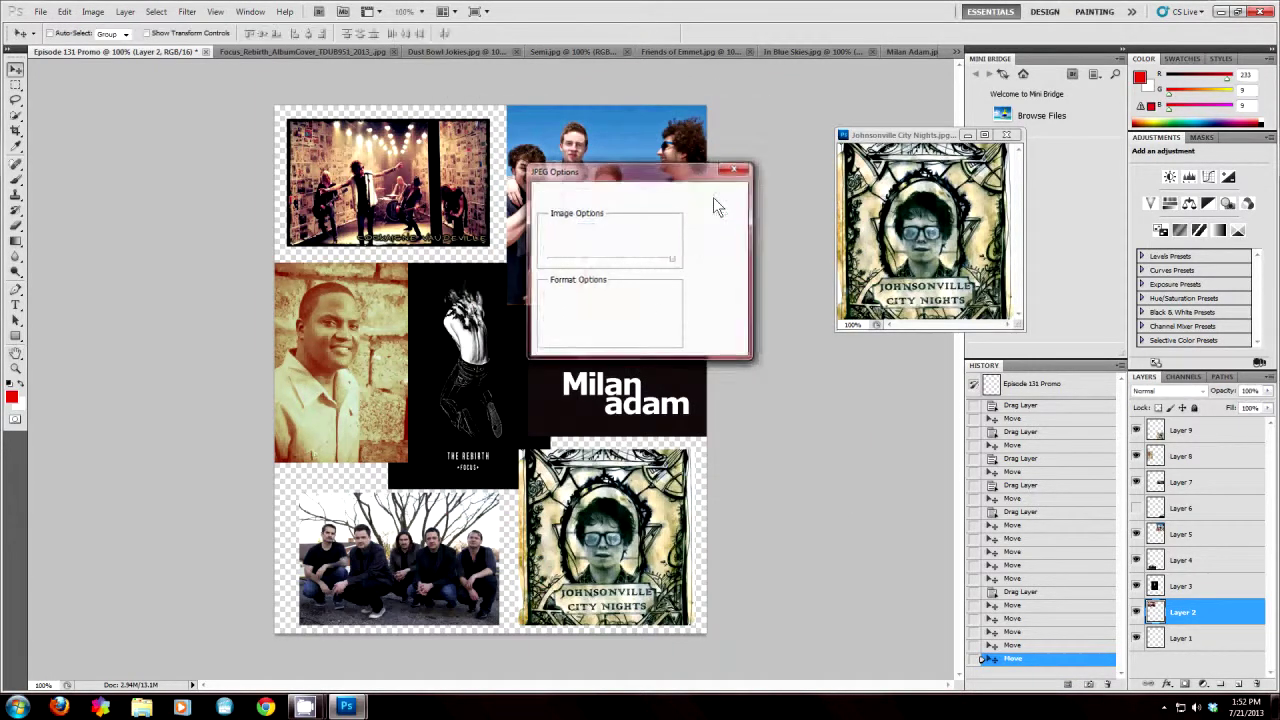
click(715, 207)
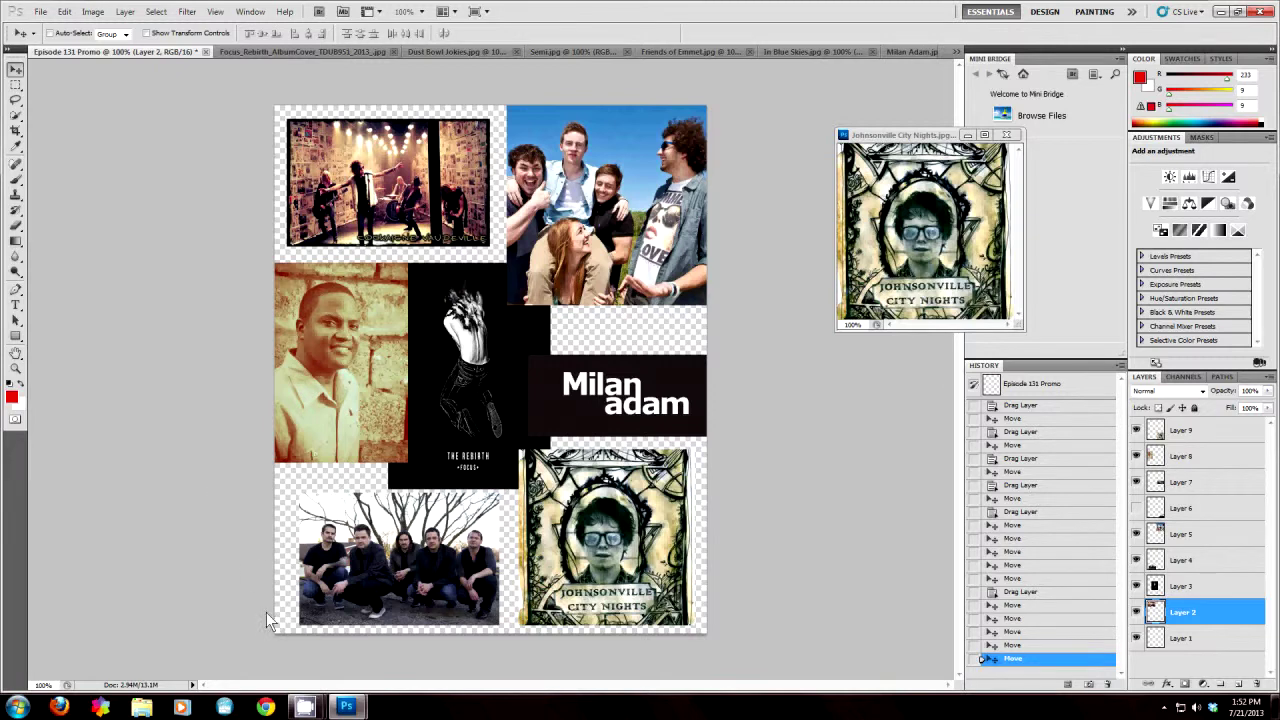
mouse_move(341, 709)
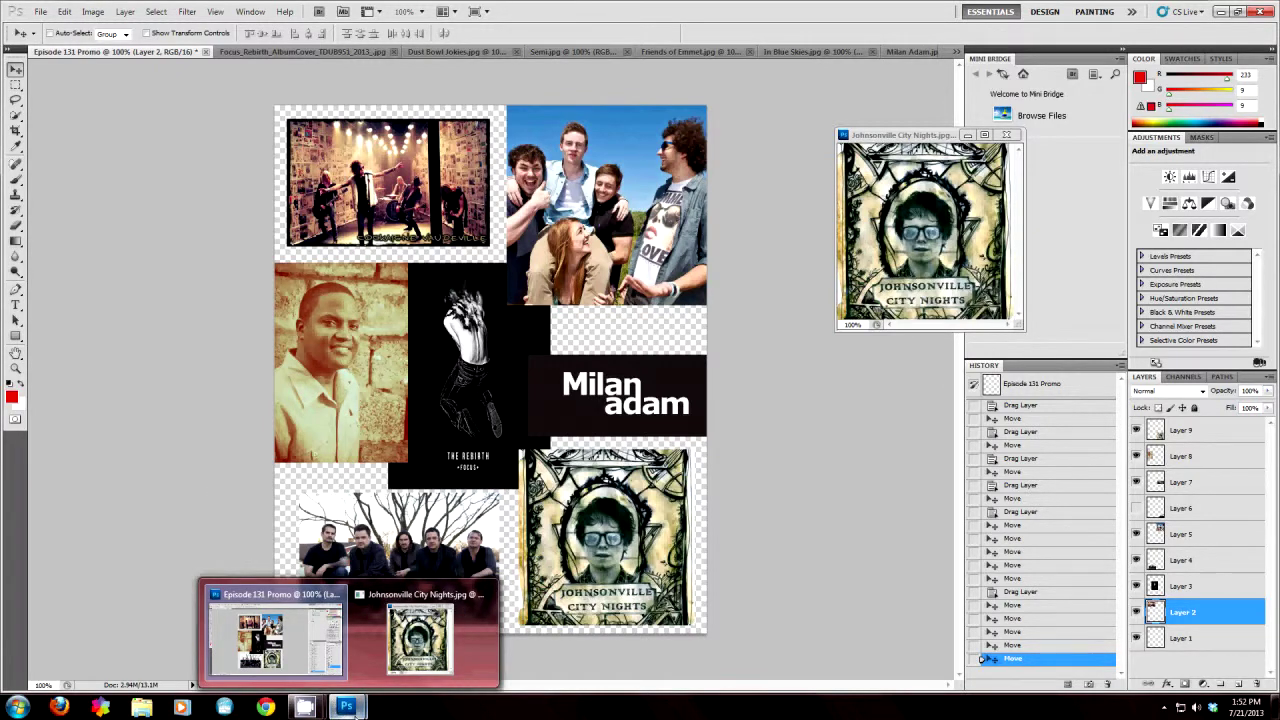
Step: Browse Explorer to Episode 131\Ep131 Music in Tiles view and open Episode 131 Promo.jpg in IrfanView
click(18, 707)
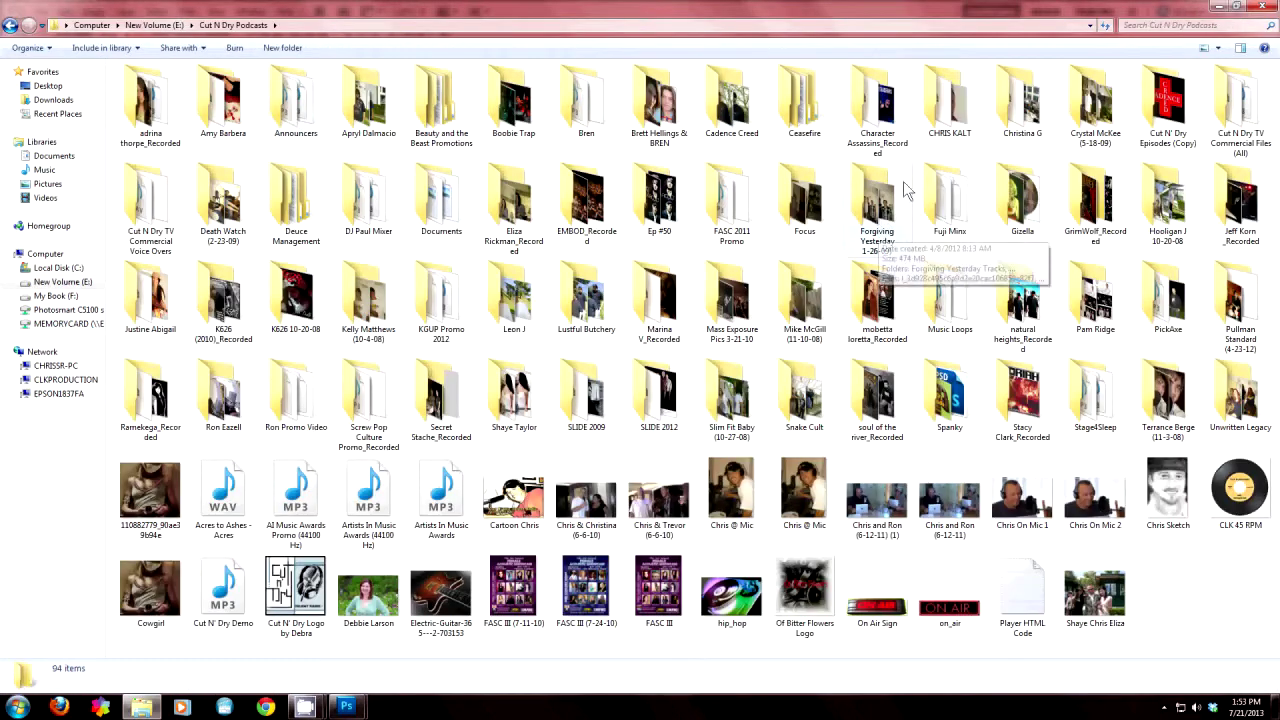
double_click(943, 110)
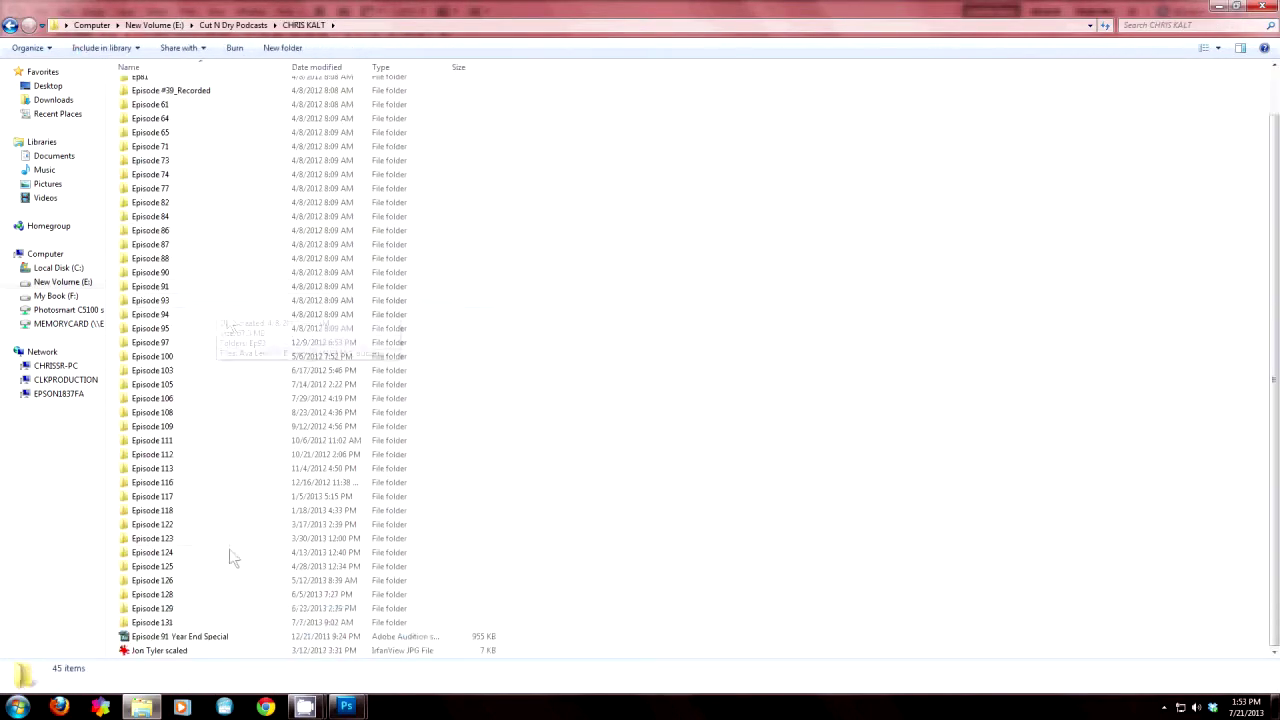
double_click(125, 621)
double_click(140, 86)
click(1204, 48)
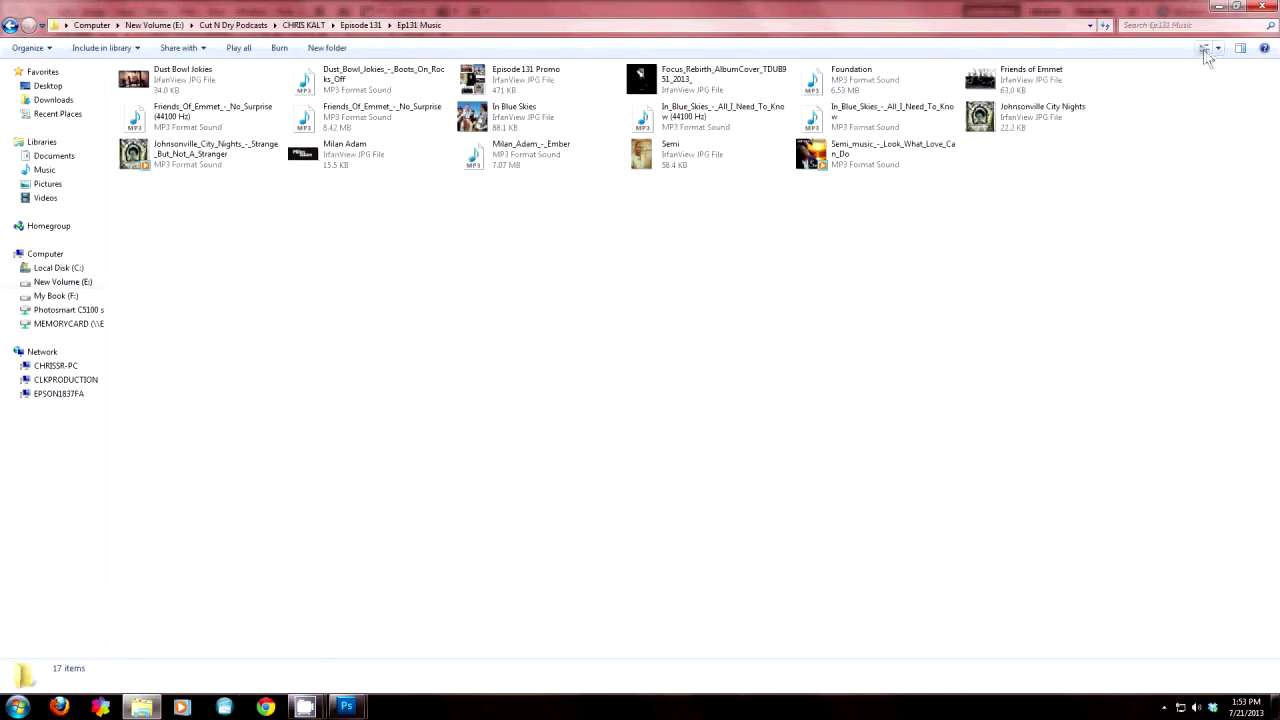
double_click(498, 92)
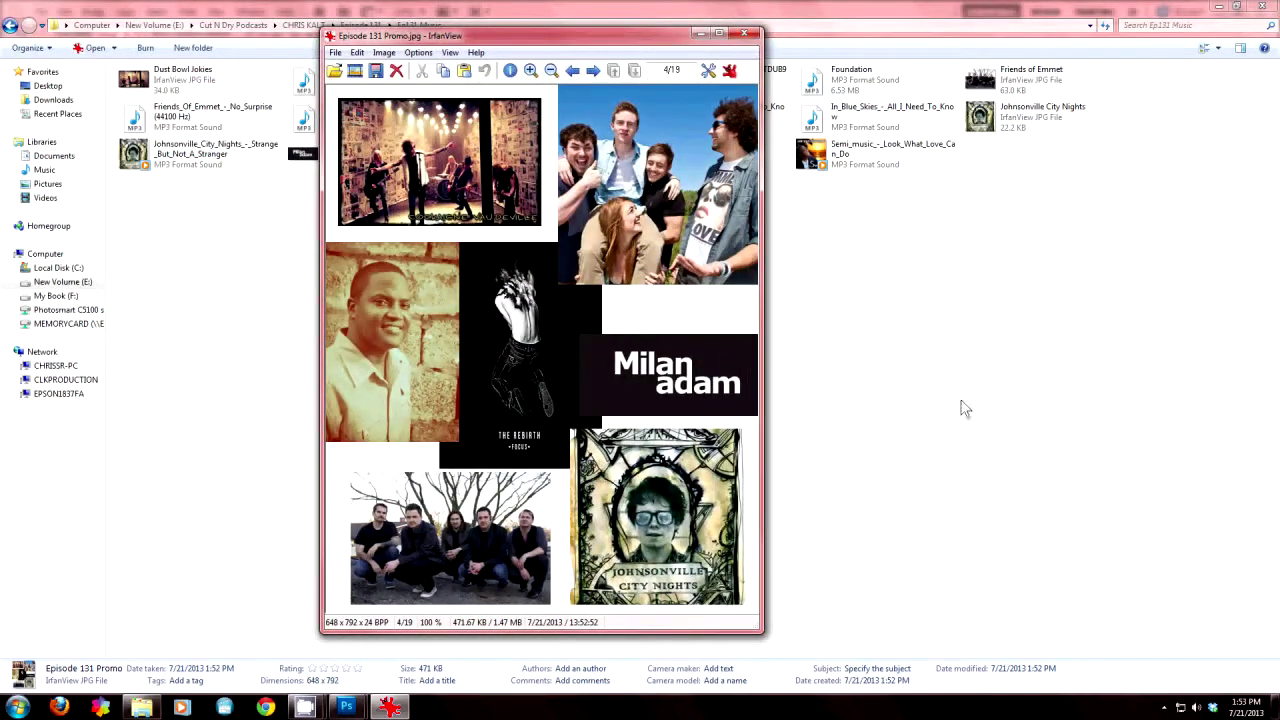
Step: Close Explorer, quit Photoshop without saving changes, and close the Episode 131 Promo.jpg preview
click(1262, 6)
click(1272, 5)
key(n)
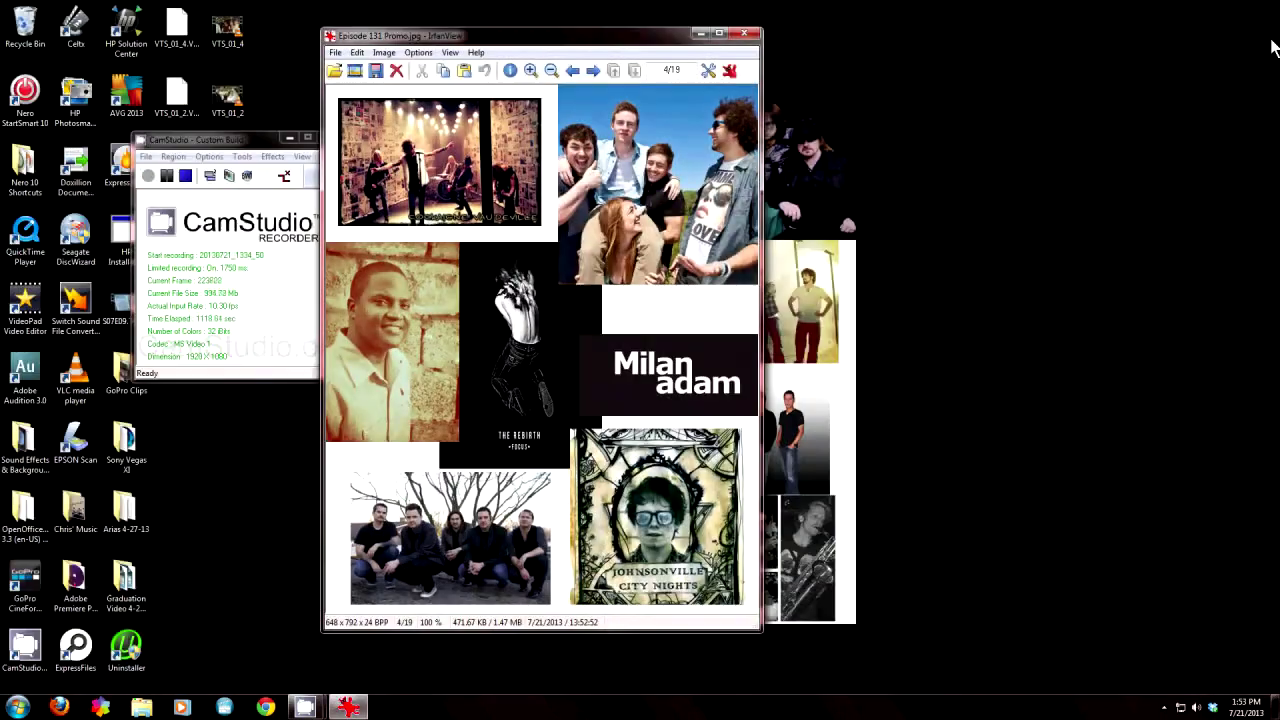
click(744, 33)
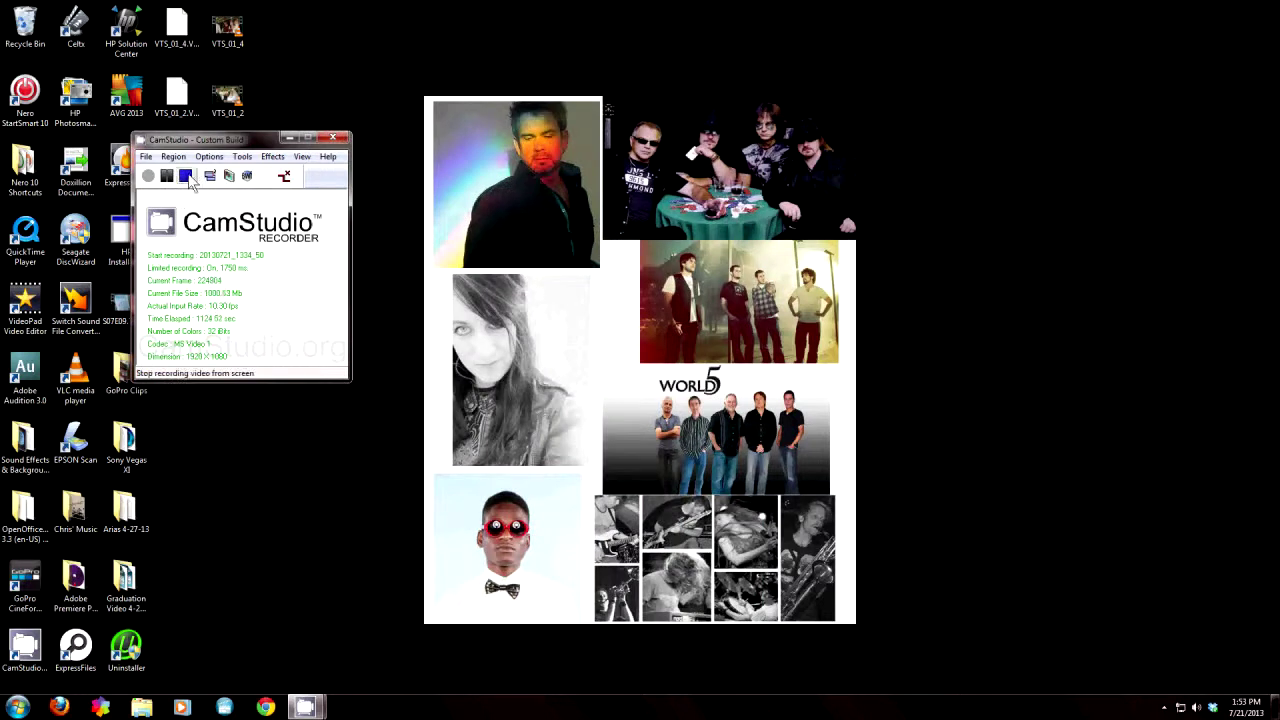